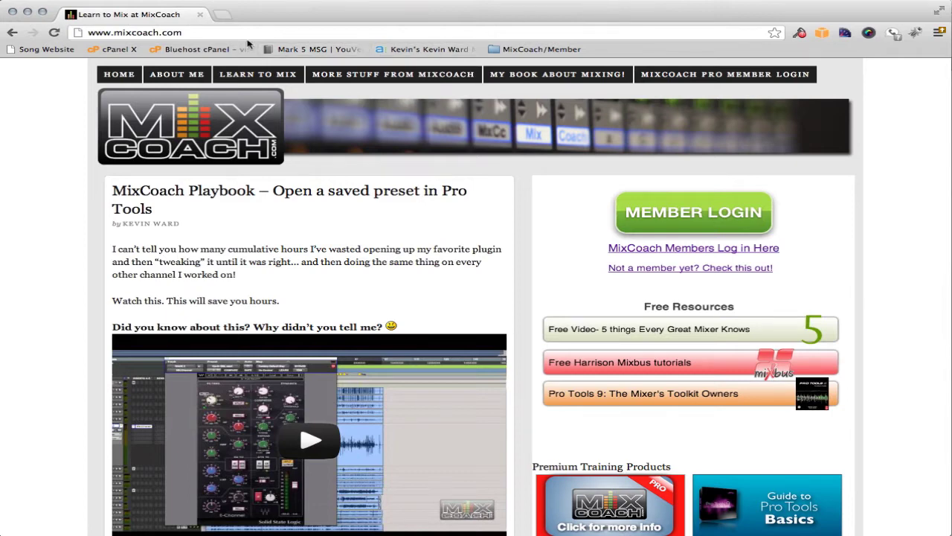
Go to mixcoach.com/bluehost and dismiss the Shockwave Flash warning
click(199, 33)
key(Right)
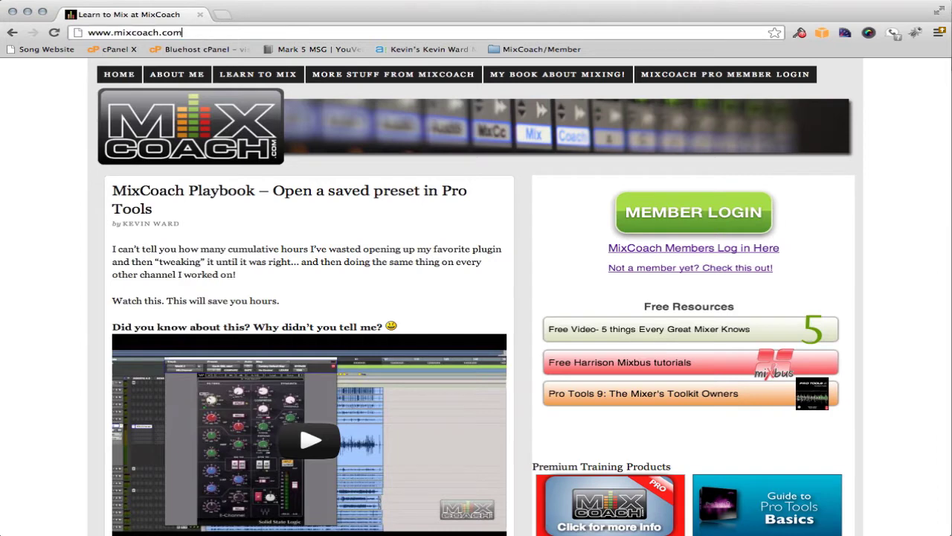
text(/)
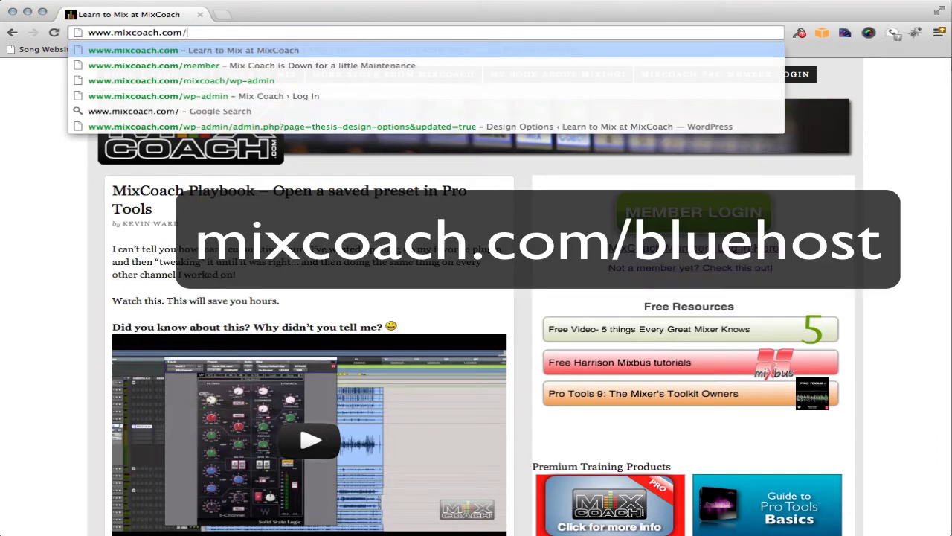
text(blu)
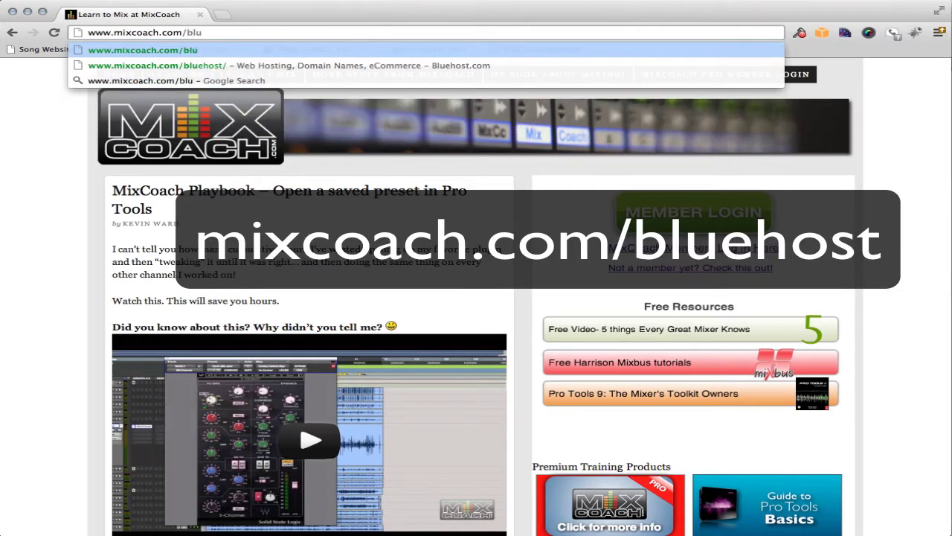
key(Down)
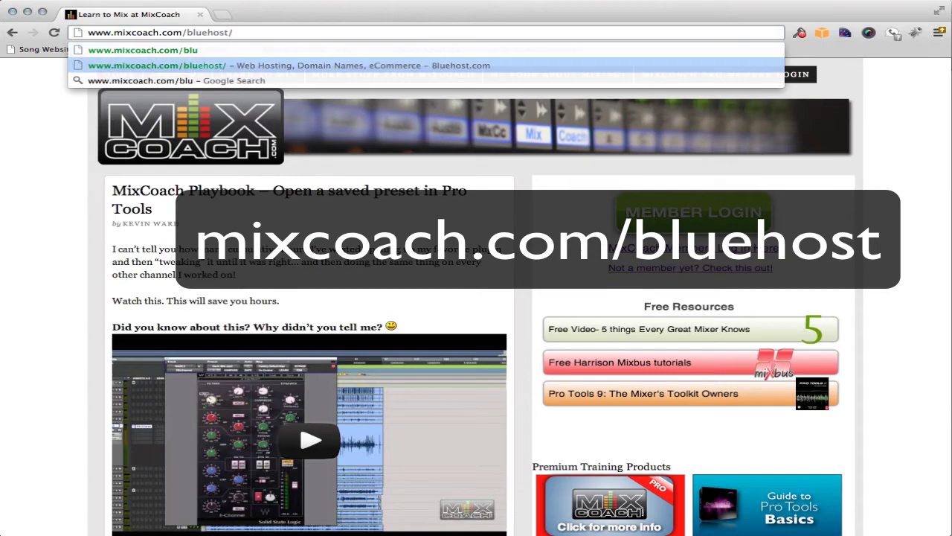
key(Return)
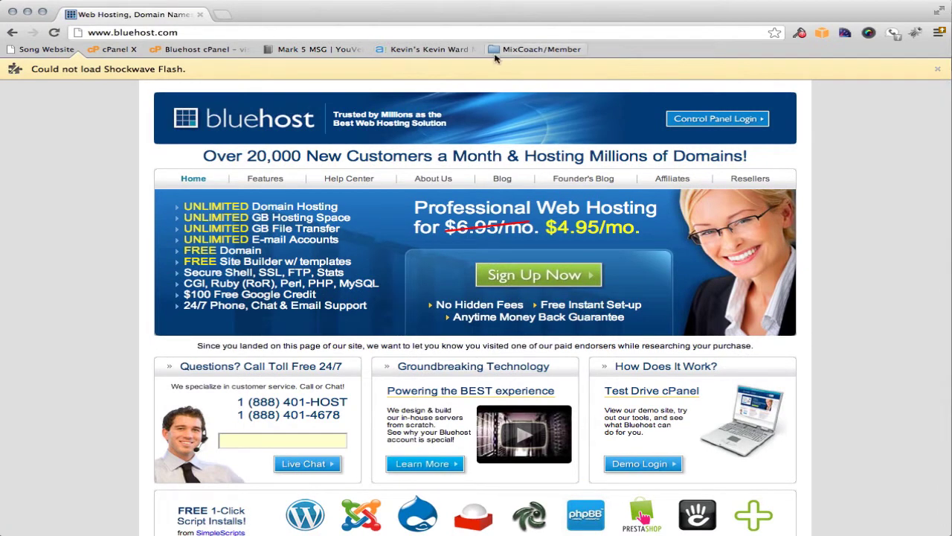
click(938, 69)
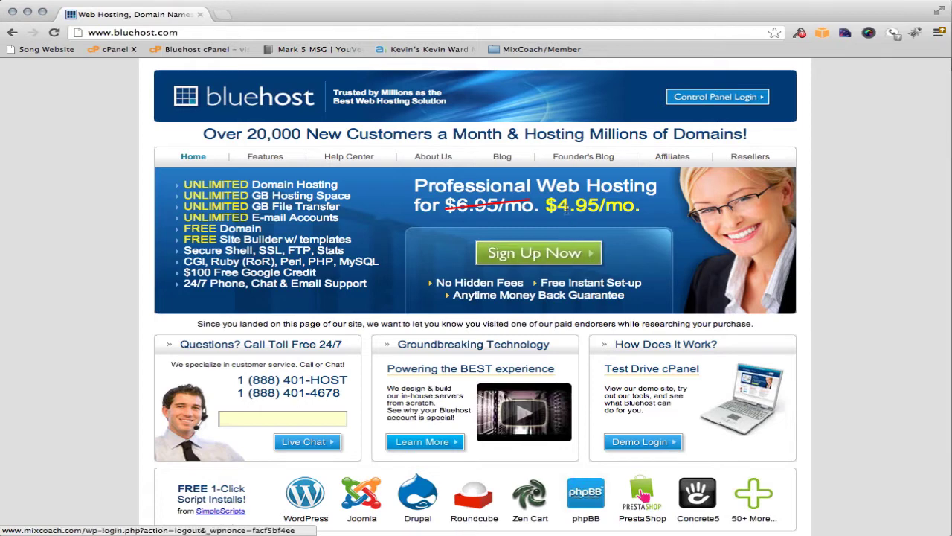
Note the $4.95/mo. price and go to the Bluehost Sign Up Now page
drag(546, 205, 637, 206)
click(663, 211)
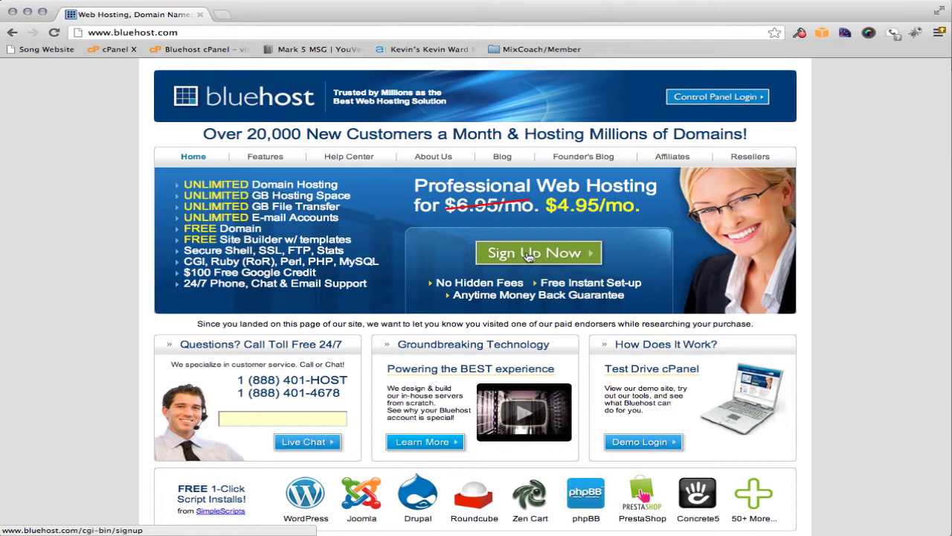
click(529, 254)
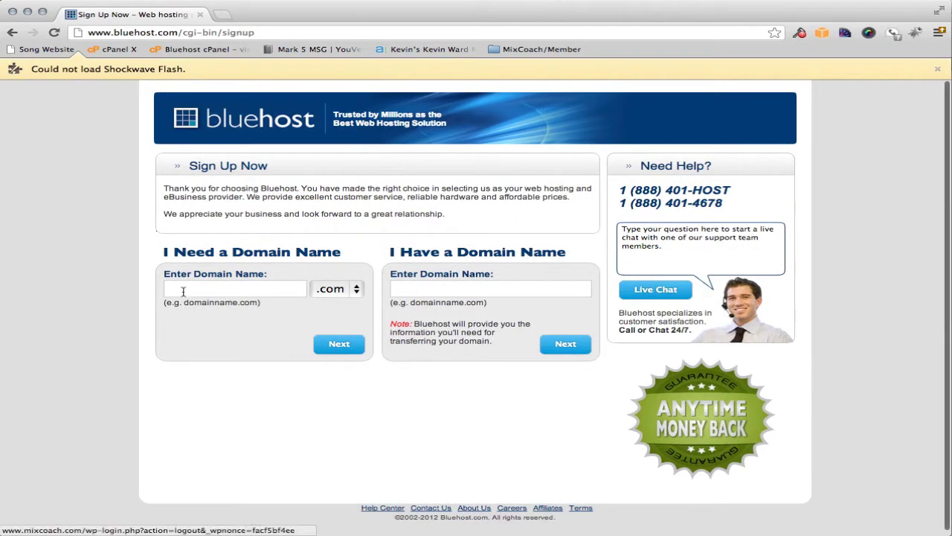
Request kilowattstudios.com as the new domain name and submit it
click(190, 288)
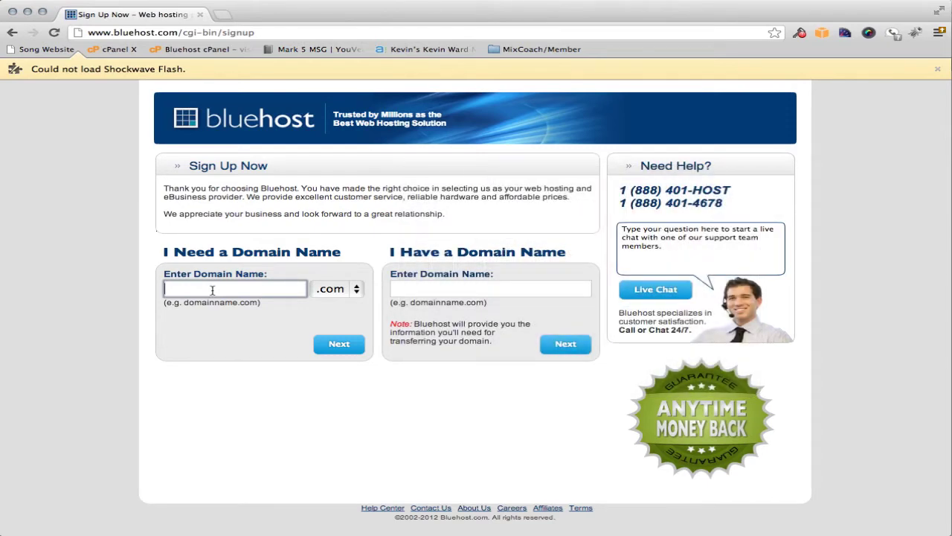
click(938, 69)
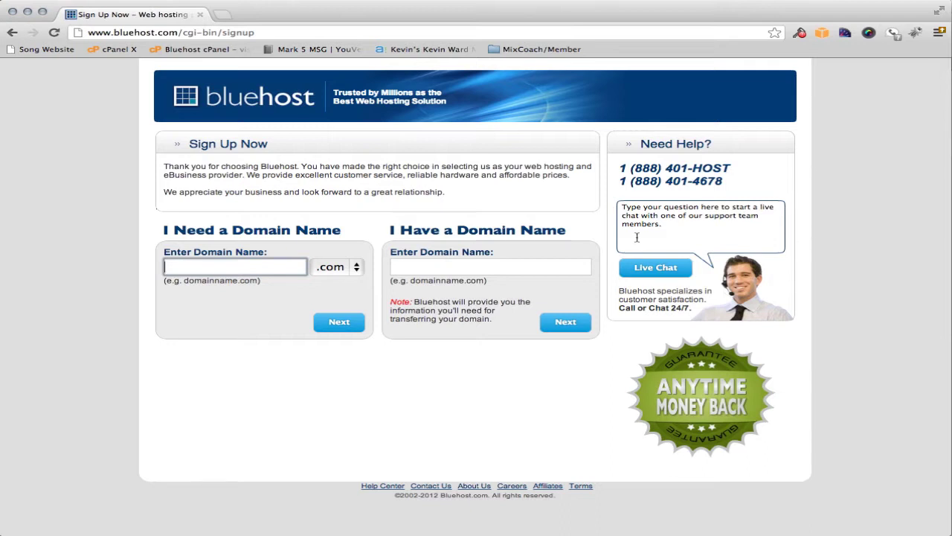
click(186, 265)
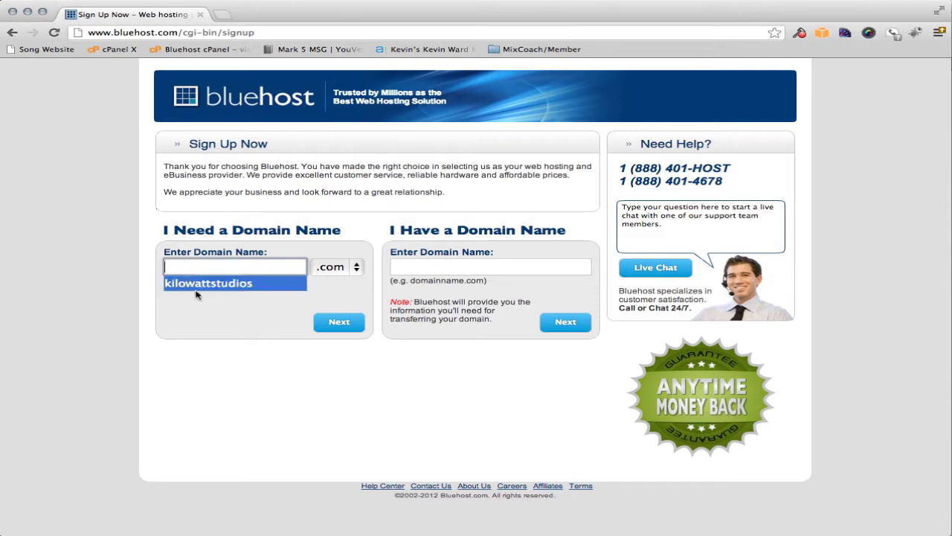
click(207, 290)
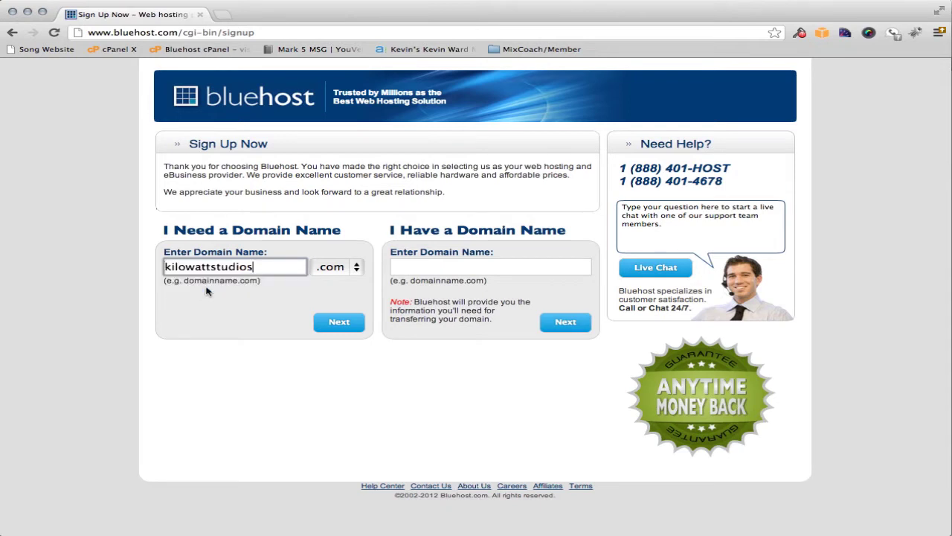
drag(264, 266, 155, 267)
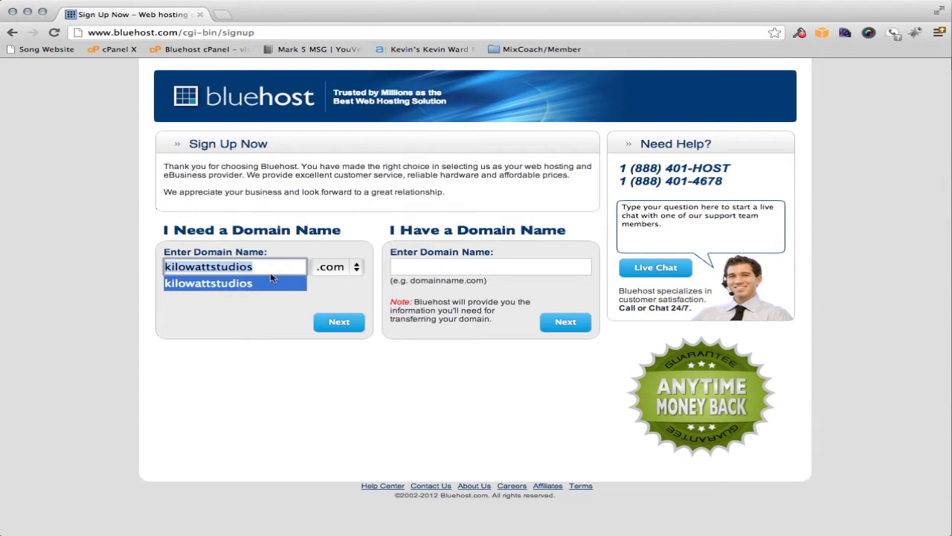
click(253, 319)
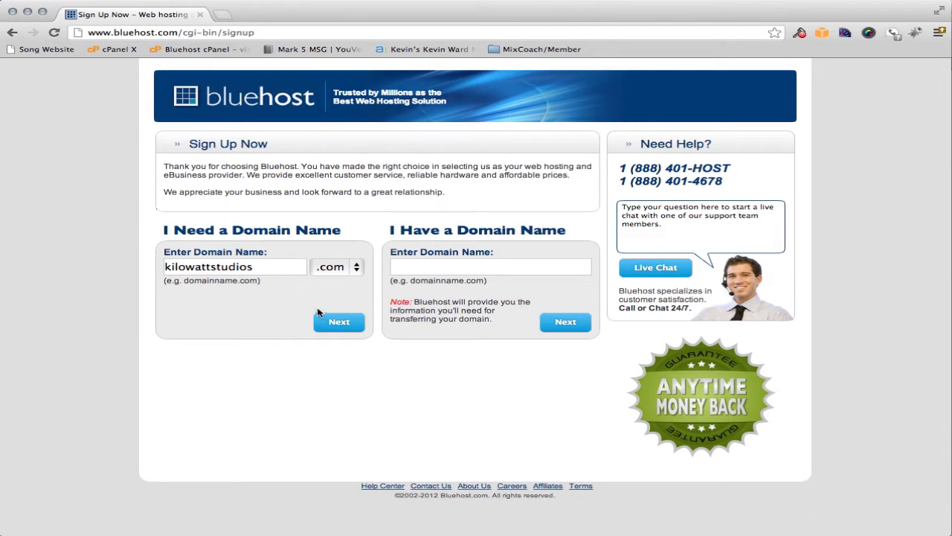
click(339, 321)
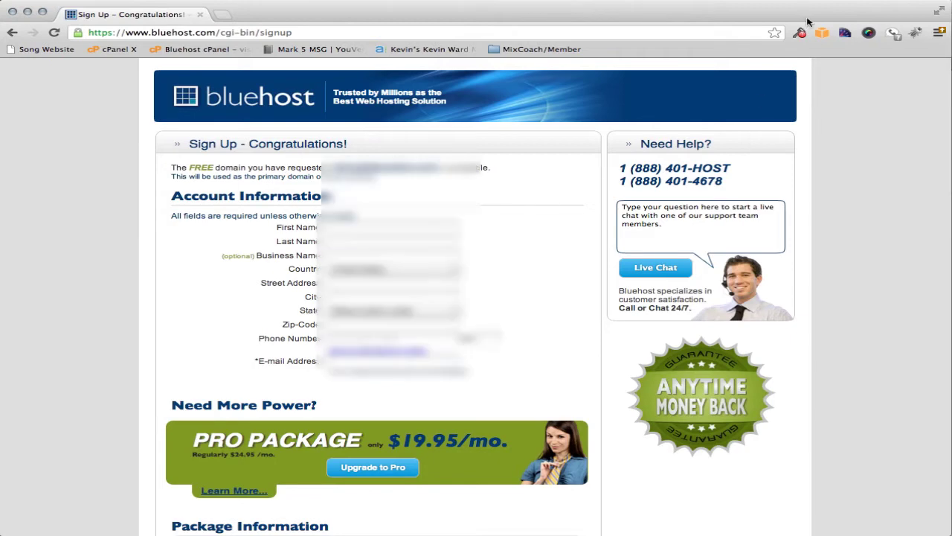
Set the Account Plan to 12 Month Price at $6.95/mo
scroll(501, 269, down, 2)
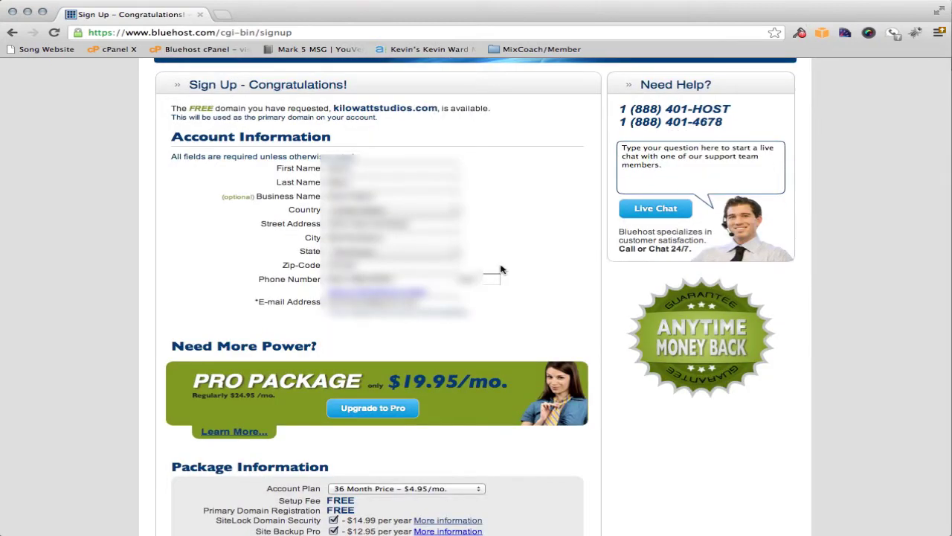
scroll(501, 270, down, 8)
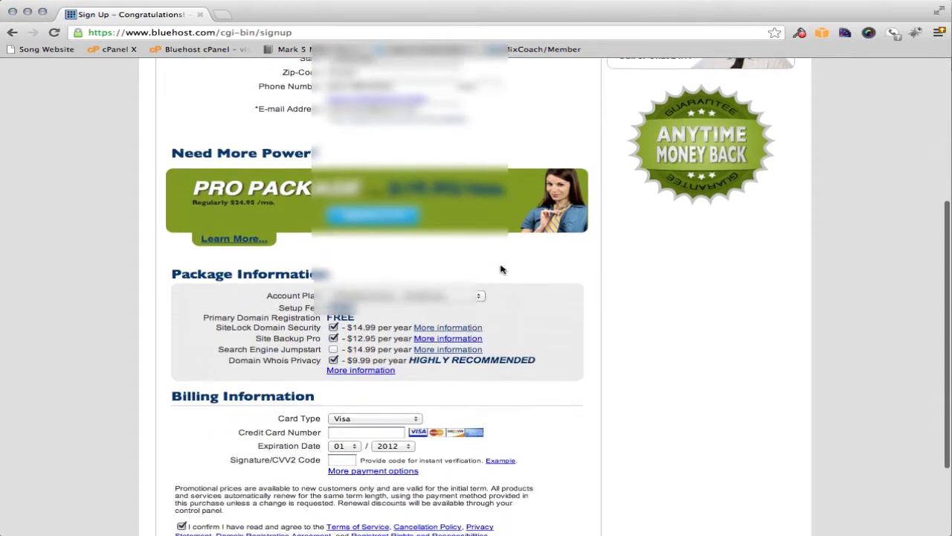
scroll(503, 269, down, 1)
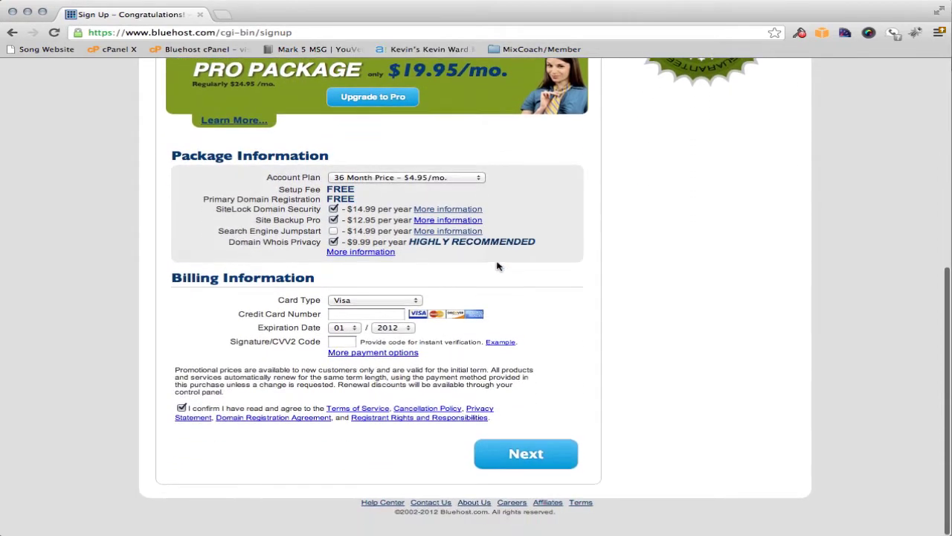
click(398, 179)
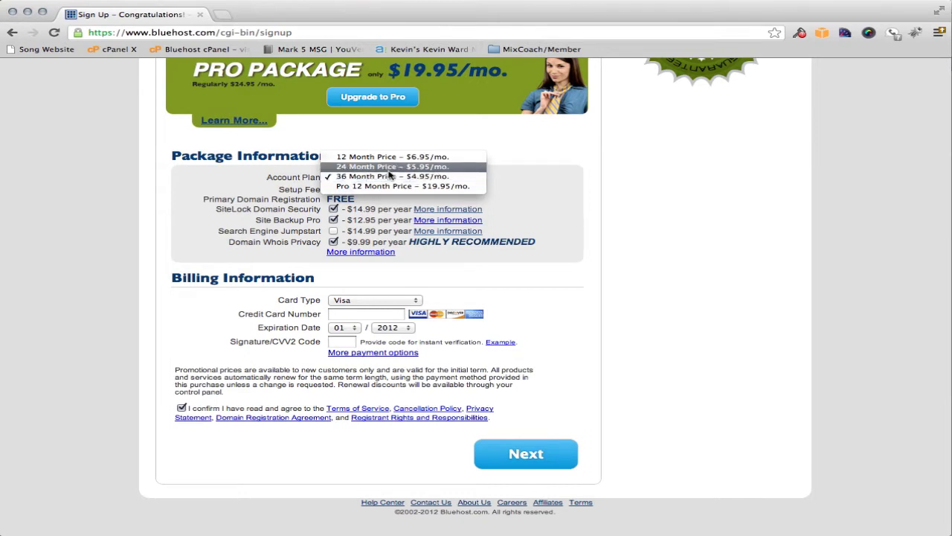
click(386, 166)
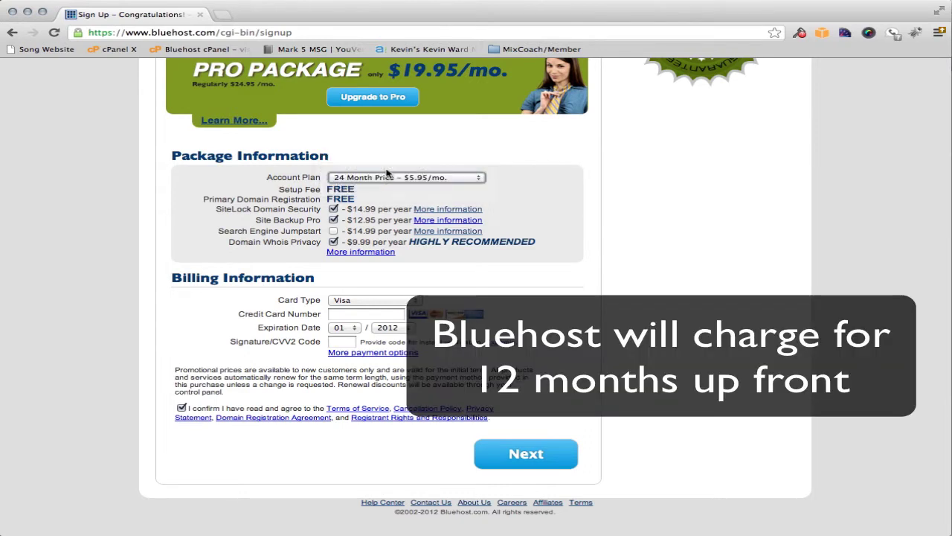
click(389, 177)
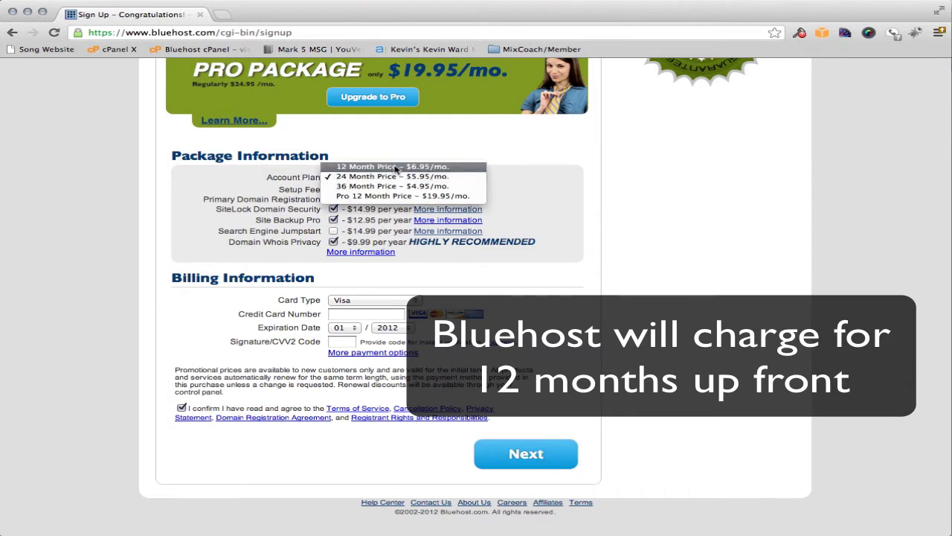
click(395, 167)
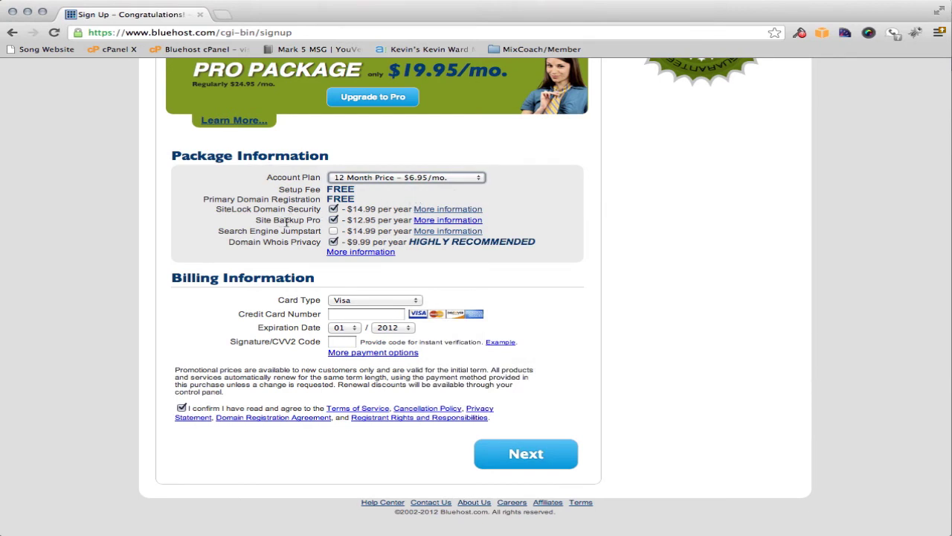
Untick the Site Backup Pro and SiteLock Domain Security add-ons, keeping Domain Whois Privacy
click(333, 220)
click(334, 209)
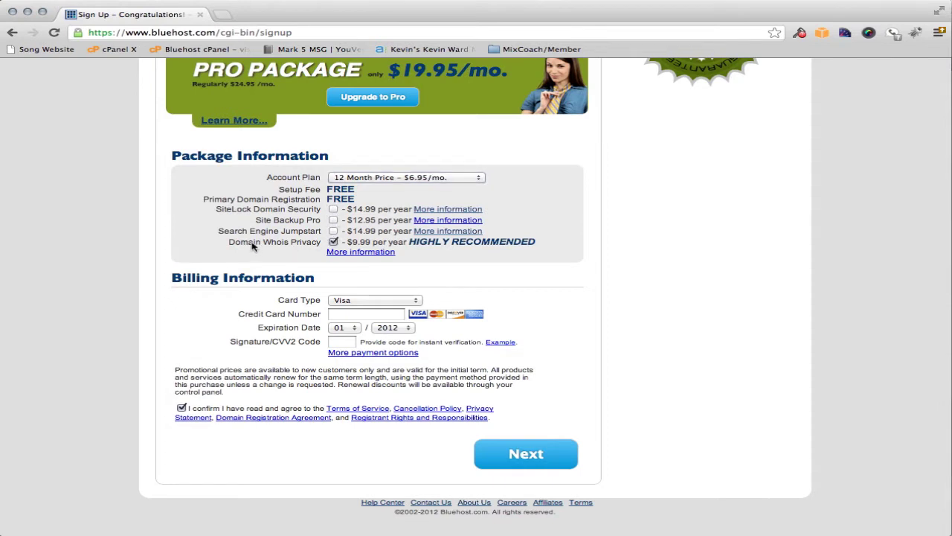
drag(254, 243, 314, 243)
click(438, 256)
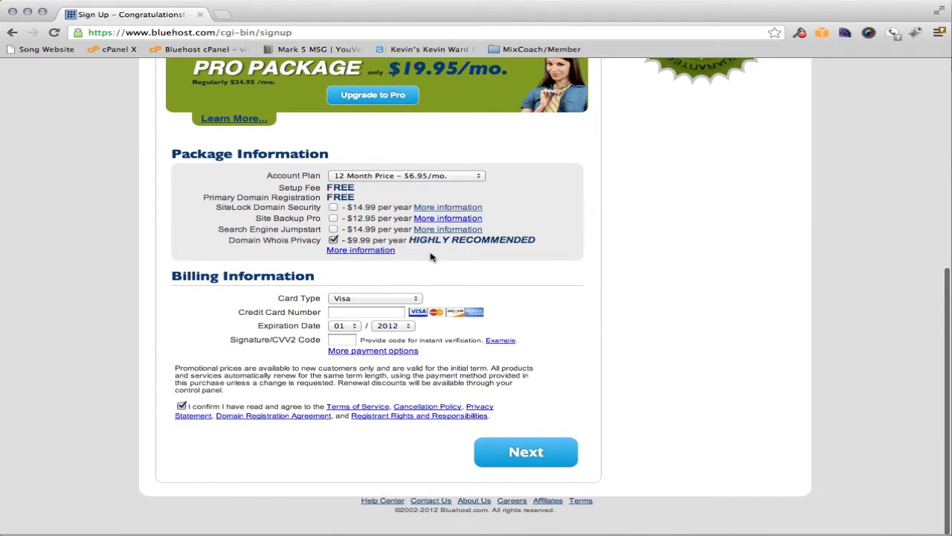
Autofill the billing card details from a saved profile and submit the sign-up form
scroll(285, 298, down, 2)
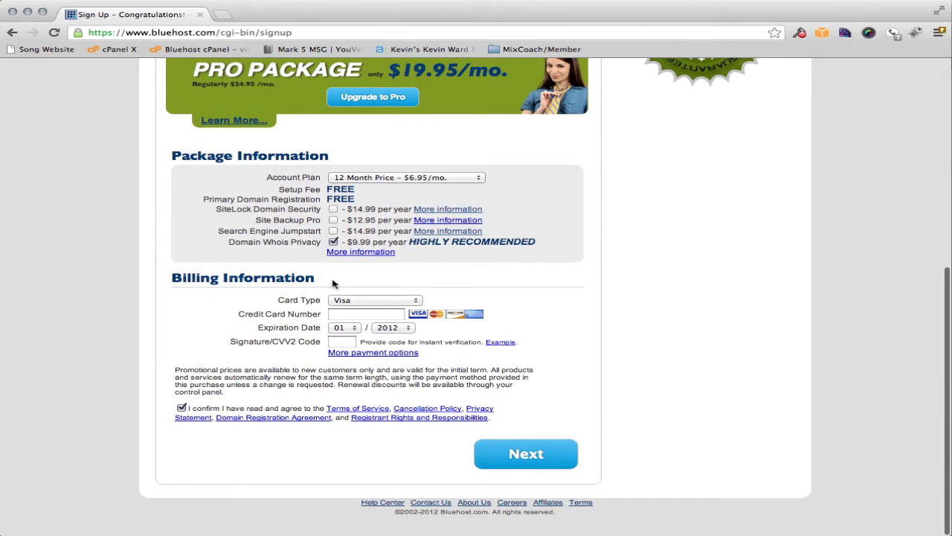
click(799, 32)
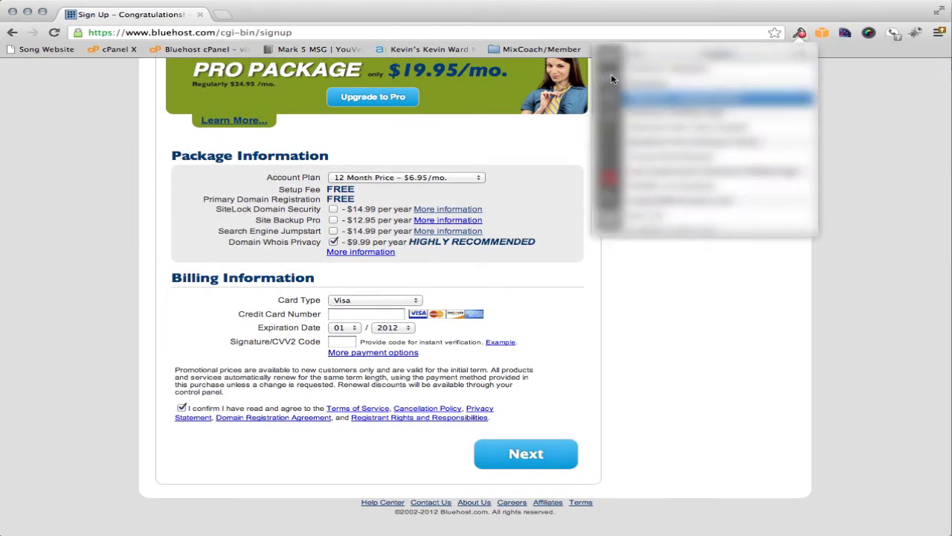
click(639, 128)
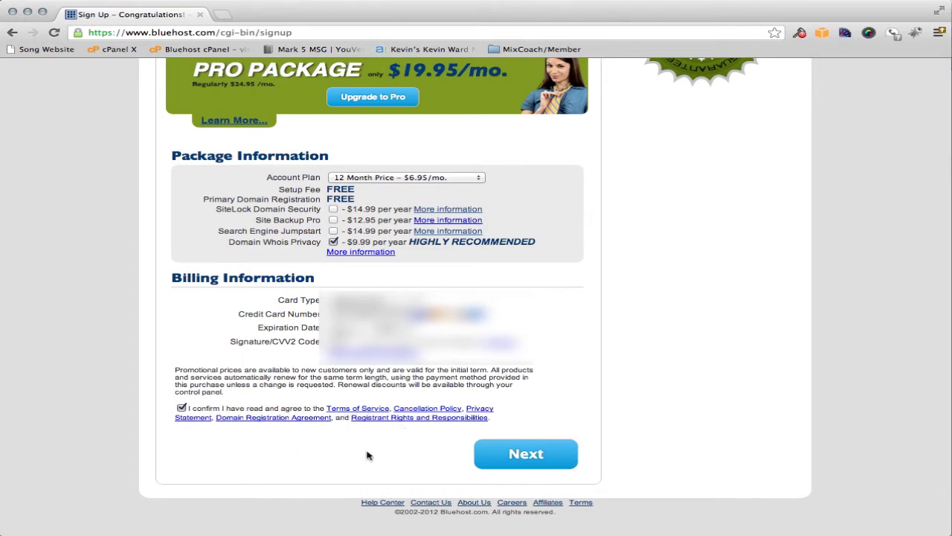
click(530, 455)
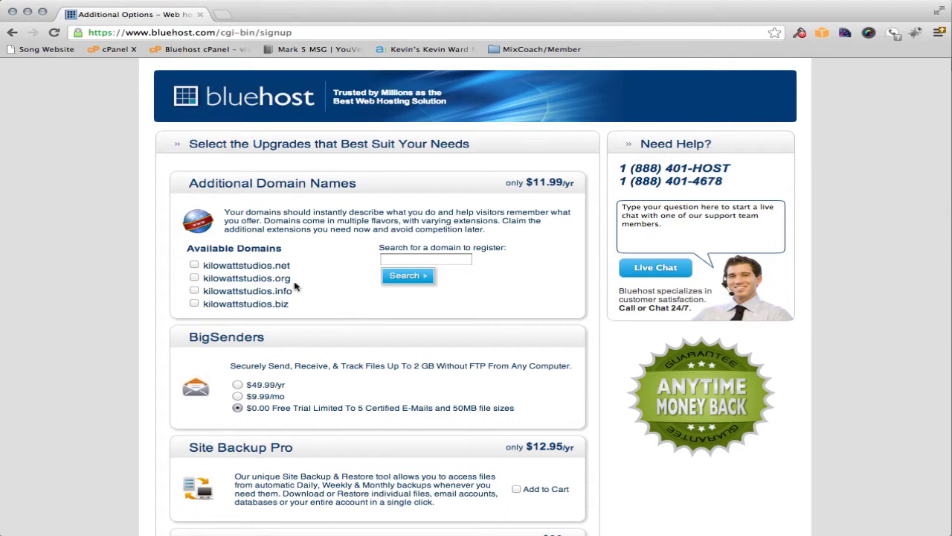
Leave every optional upgrade unchecked and complete the order with $0.00 in extras
mouse_move(204, 268)
mouse_down()
mouse_move(296, 268)
mouse_move(203, 281)
mouse_up()
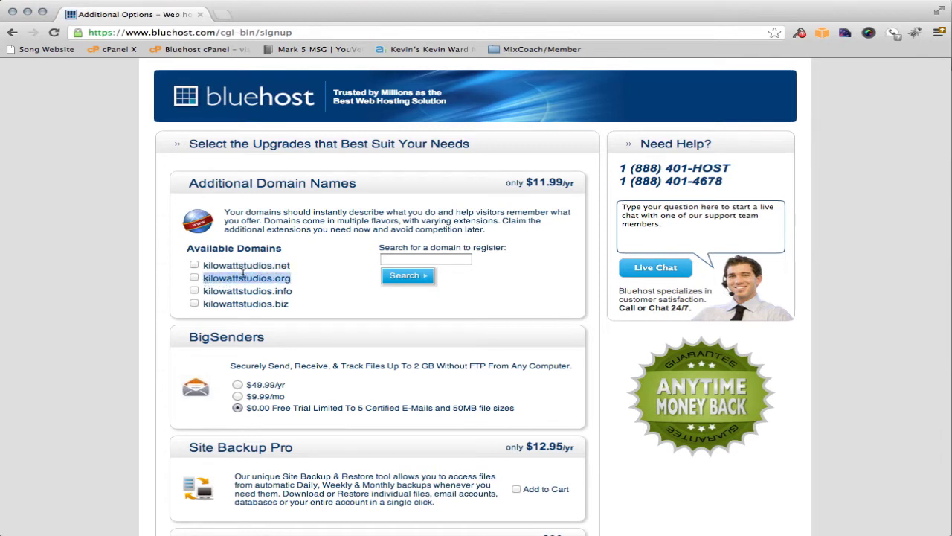
click(264, 268)
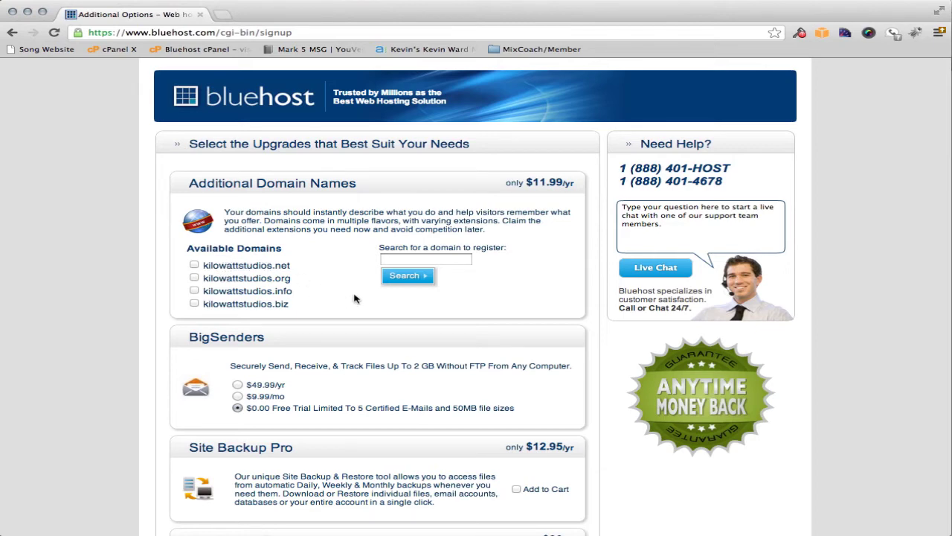
scroll(355, 298, down, 3)
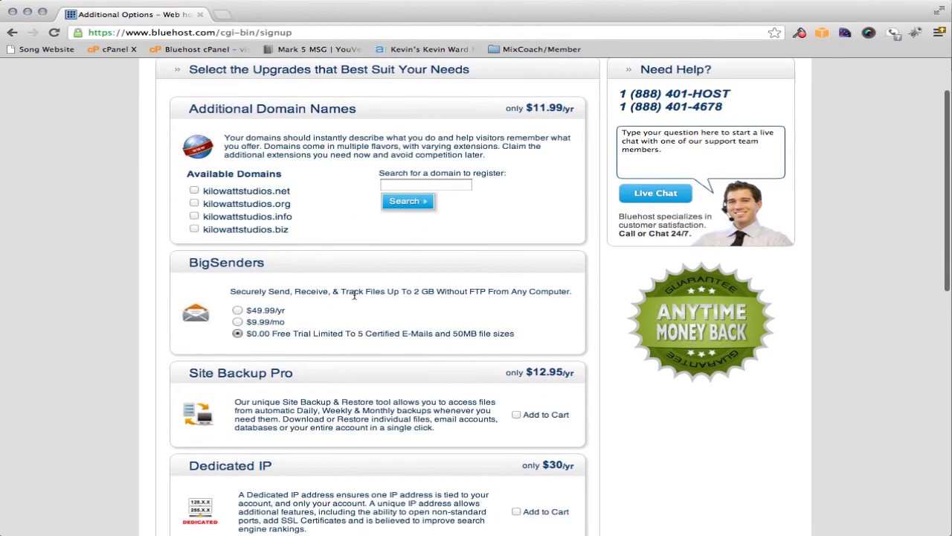
scroll(354, 298, down, 6)
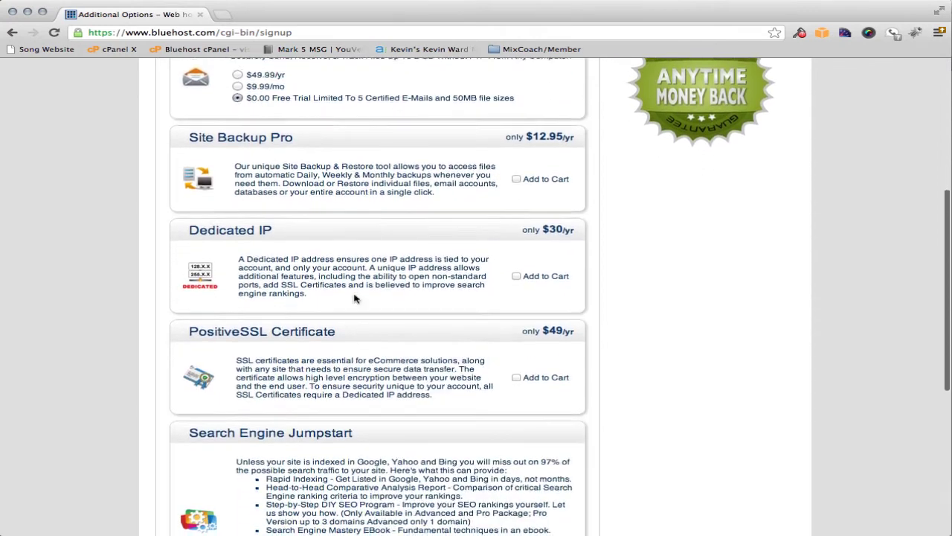
scroll(354, 299, down, 8)
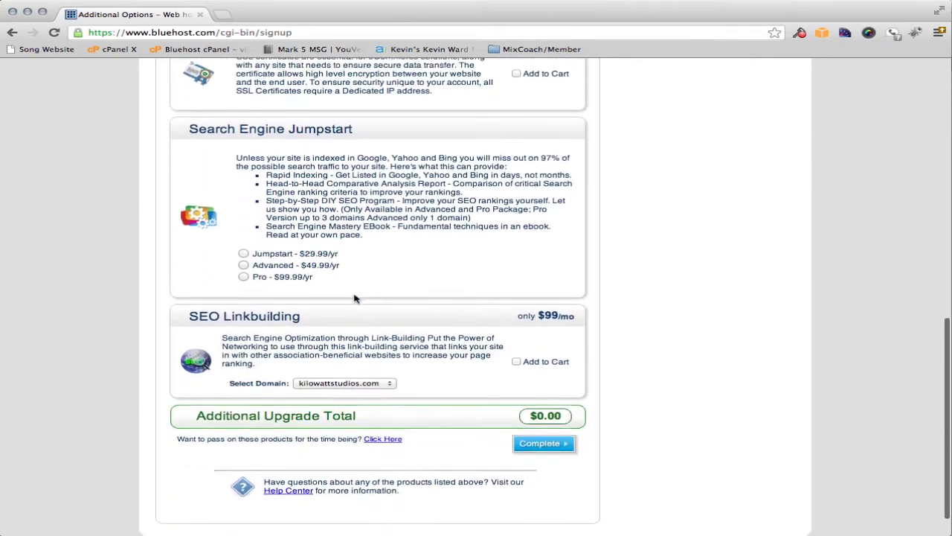
click(541, 406)
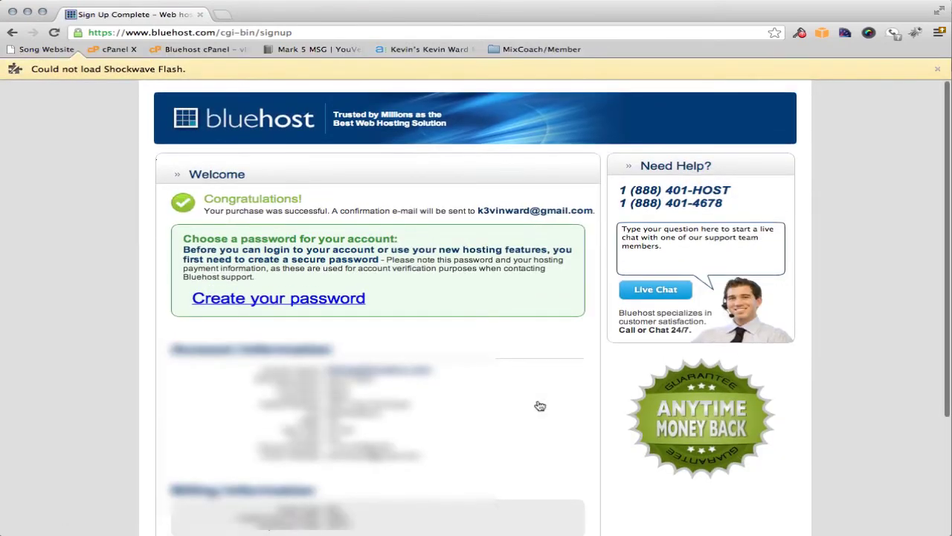
Dismiss the Shockwave Flash warning and follow the 'Create your password' link
click(938, 69)
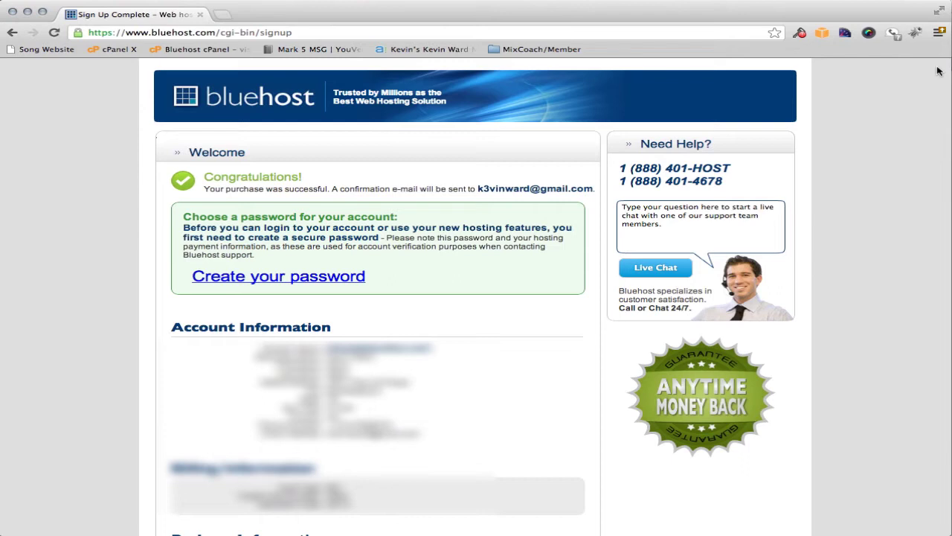
click(281, 278)
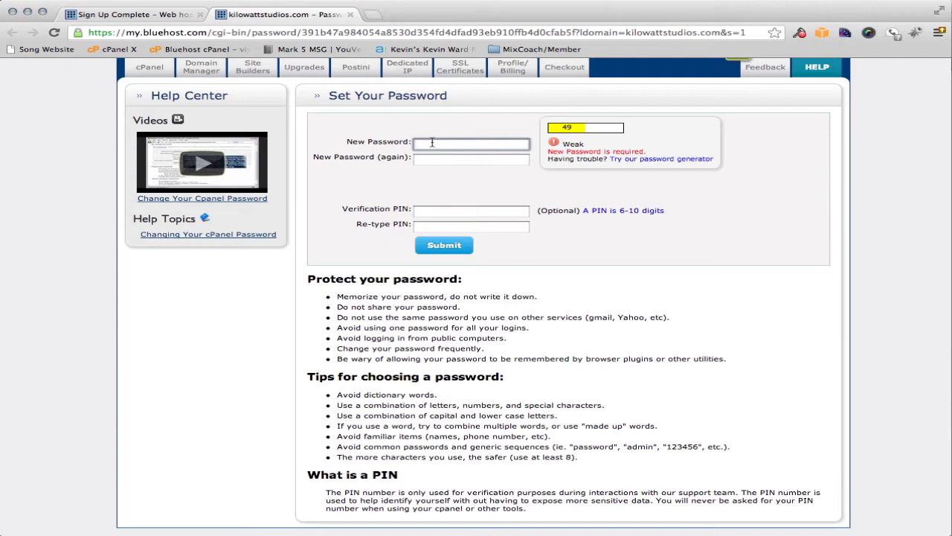
Enter a strong new account password, confirm it, and submit
text(abc)
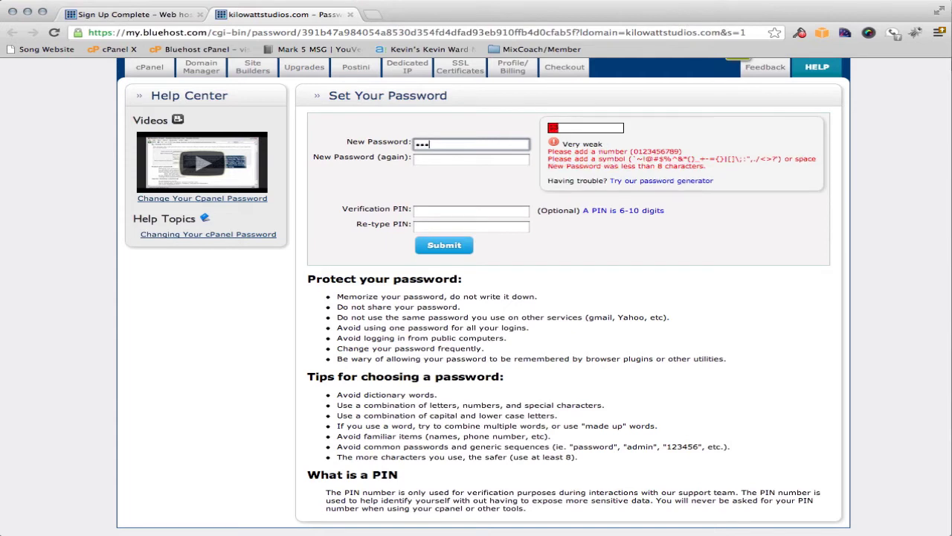
key(BackSpace)
key(BackSpace)
key(BackSpace)
text(••••••••••••)
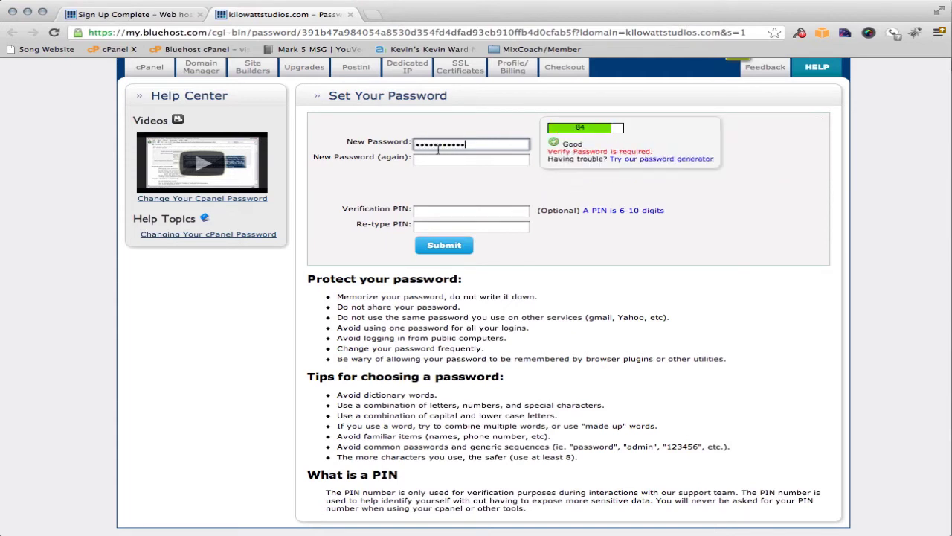
click(447, 160)
text(••••••••••)
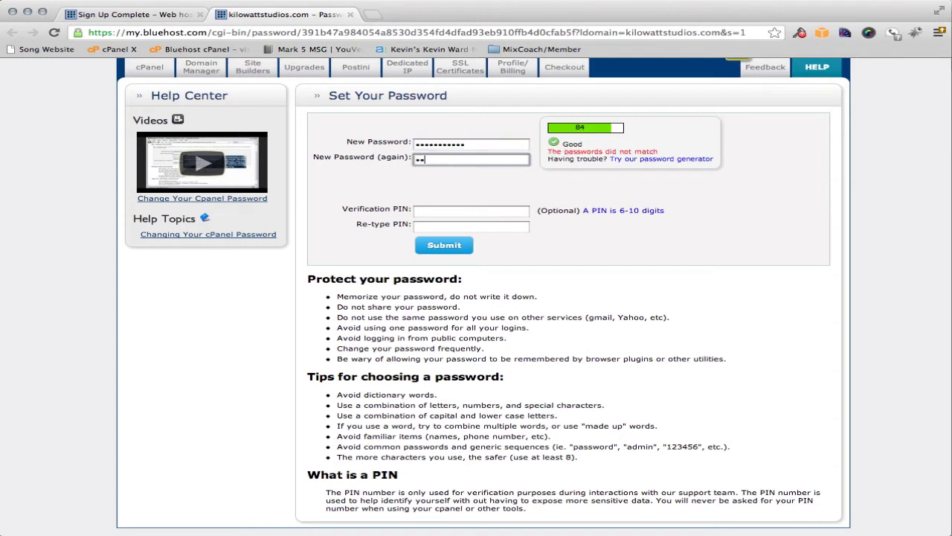
text(•)
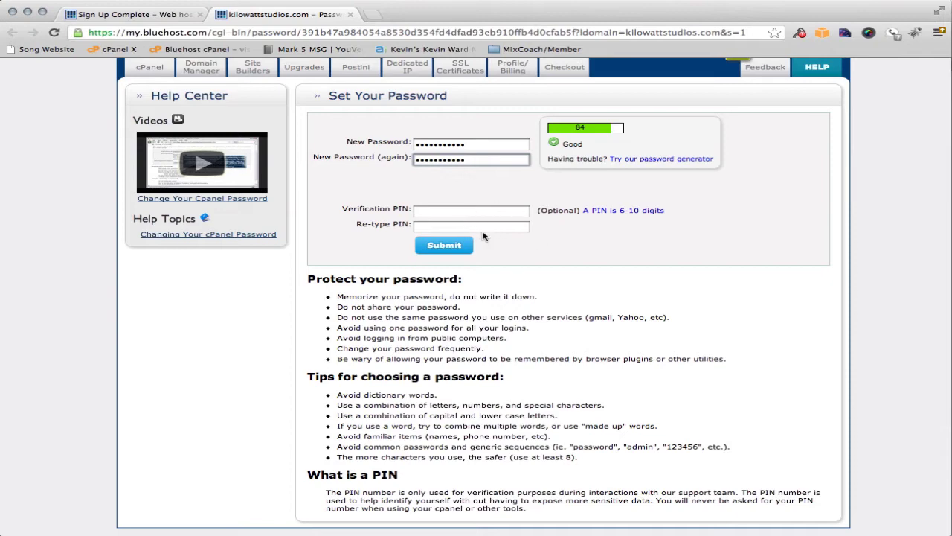
scroll(491, 248, down, 1)
scroll(484, 276, up, 1)
click(446, 247)
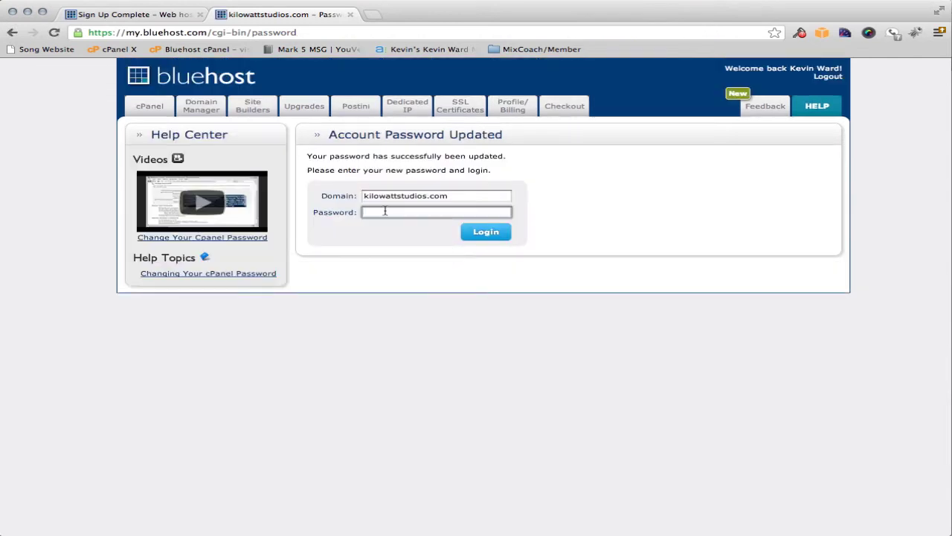
Log in with the account password and set the account's primary purpose to Business
text(••••••••••••)
click(490, 232)
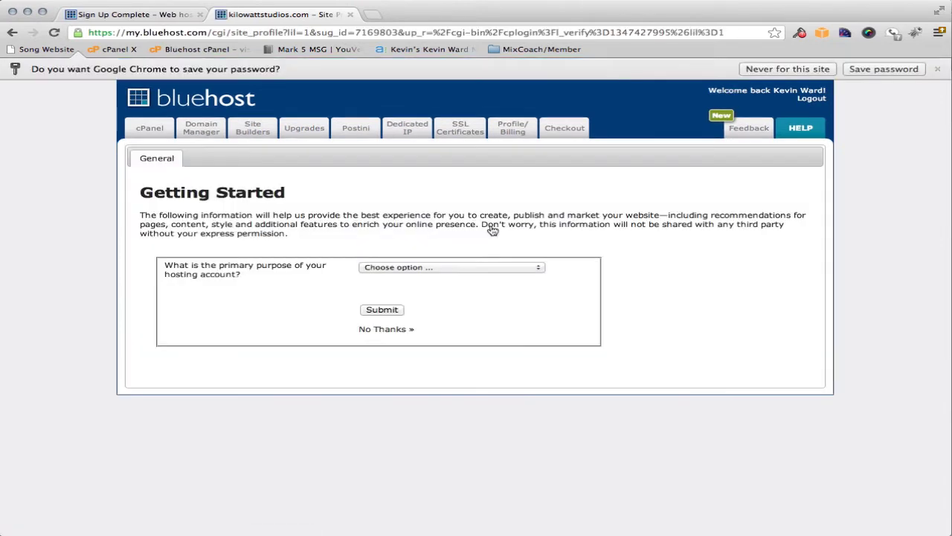
click(397, 267)
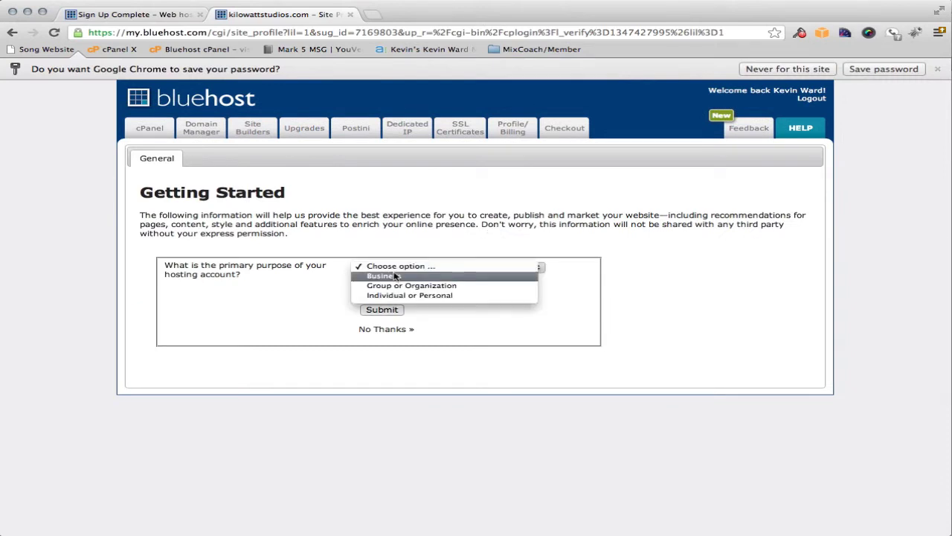
click(397, 276)
click(376, 295)
Name the business 'kiloWatt Studios' and answer No to targeting local customers
text(kilowatt)
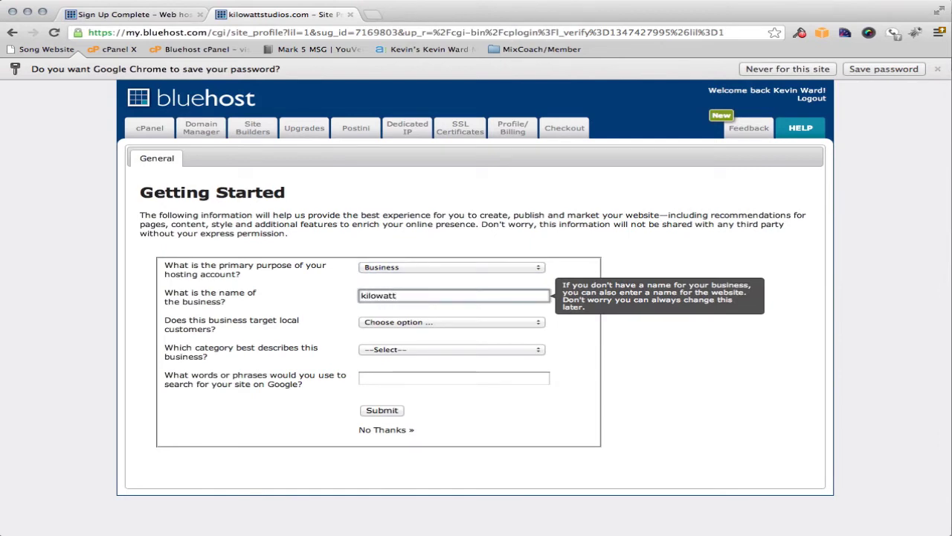
text( Studios)
click(379, 296)
key(BackSpace)
text(W)
click(421, 324)
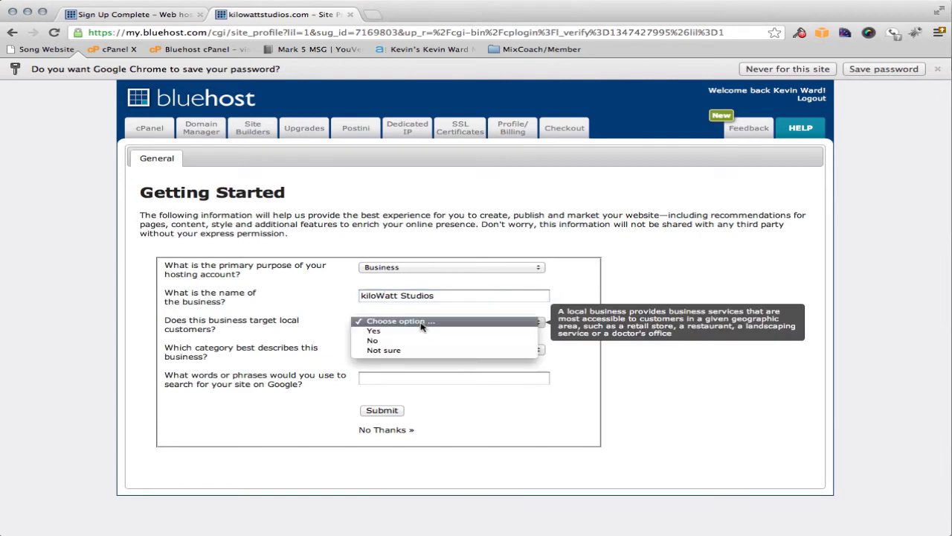
click(406, 343)
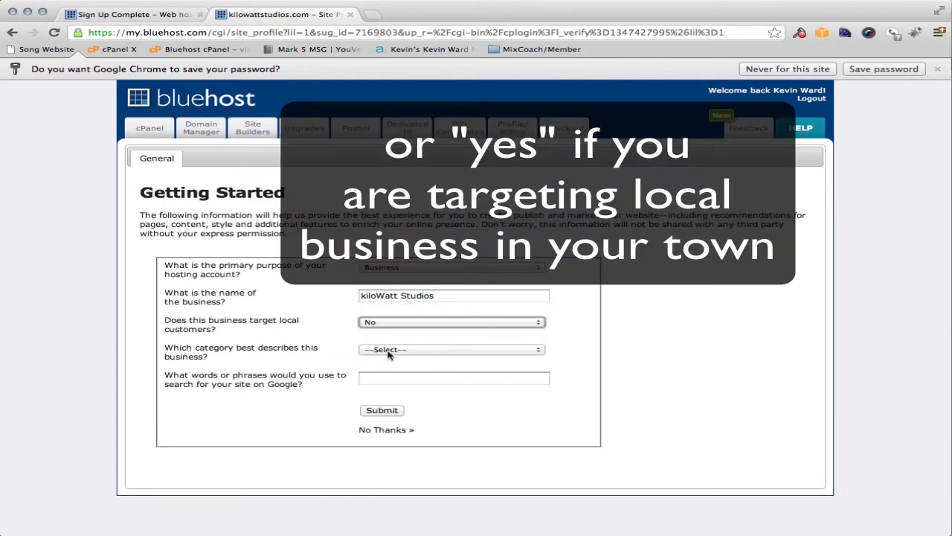
Choose the Professional, Business Services category and enter keywords 'music,recording,cd'
click(385, 352)
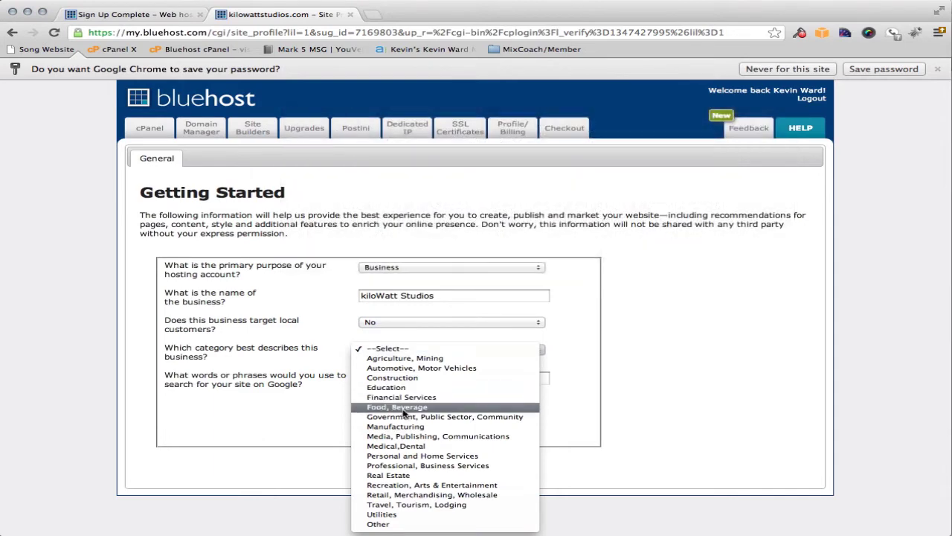
click(409, 467)
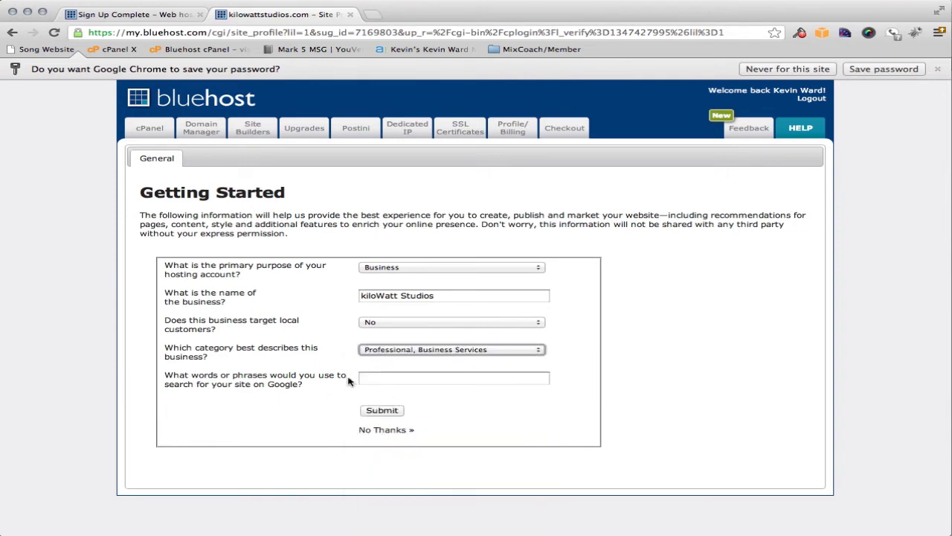
click(382, 377)
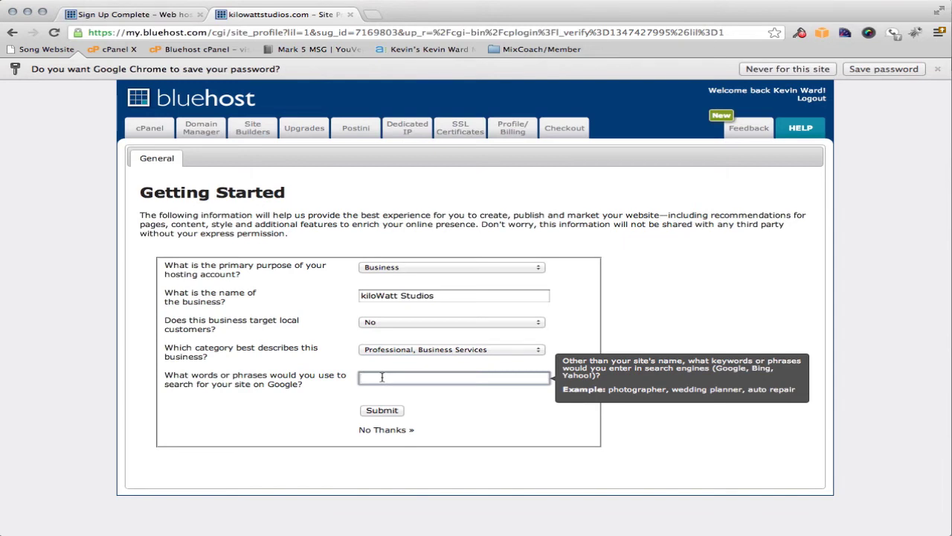
text(music,recording,cd)
Submit the profile and decline the Getting Started Wizard with 'No thanks, I'm fine.'
click(383, 412)
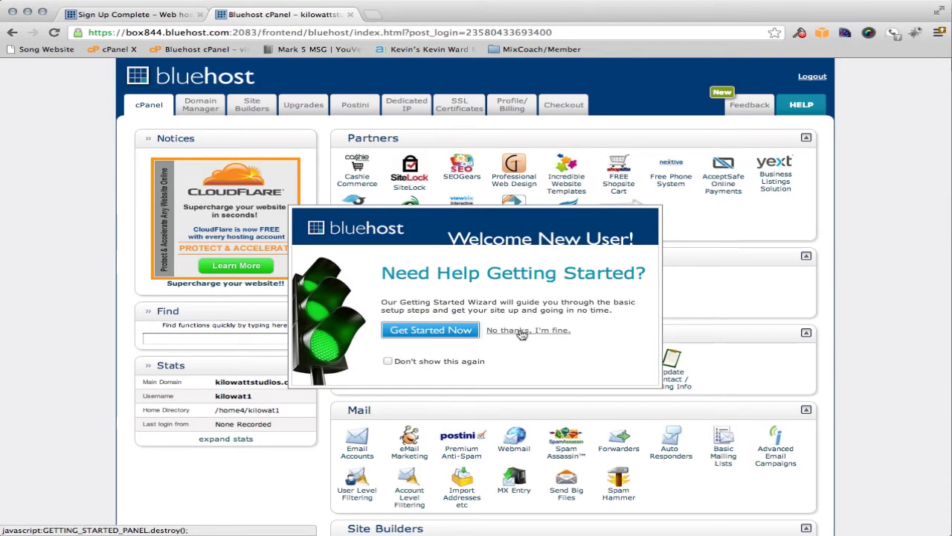
click(522, 331)
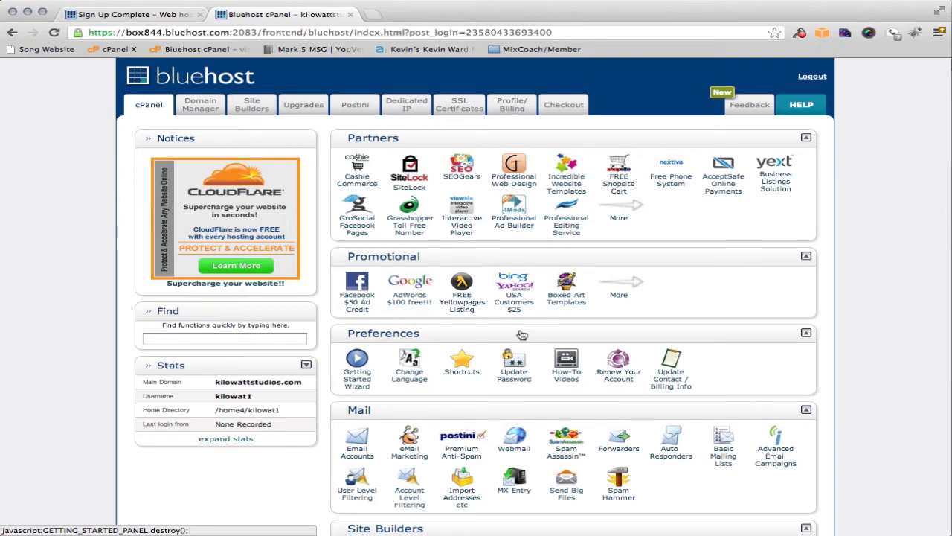
scroll(523, 335, down, 5)
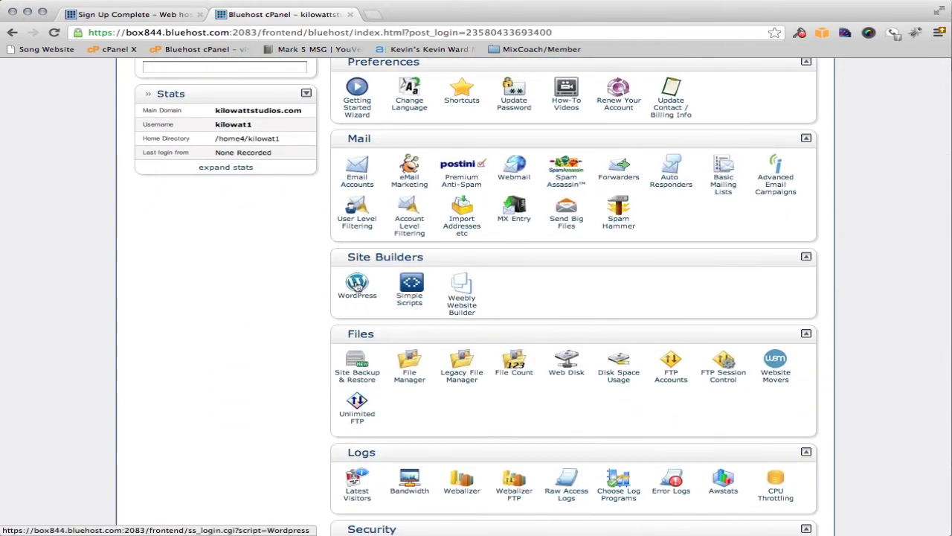
Start a new WordPress install, keeping version 3.4.2 (Stable) and checking the subfolder path
click(357, 284)
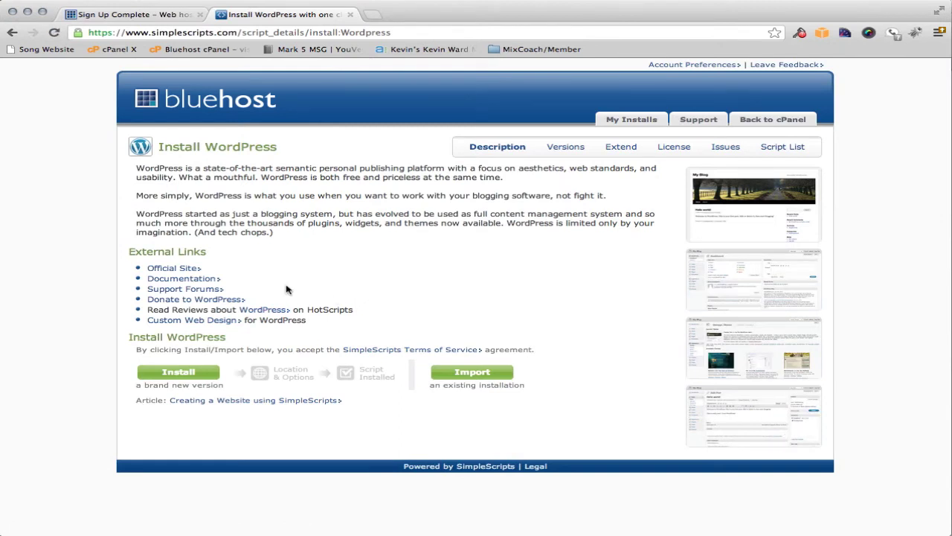
click(182, 374)
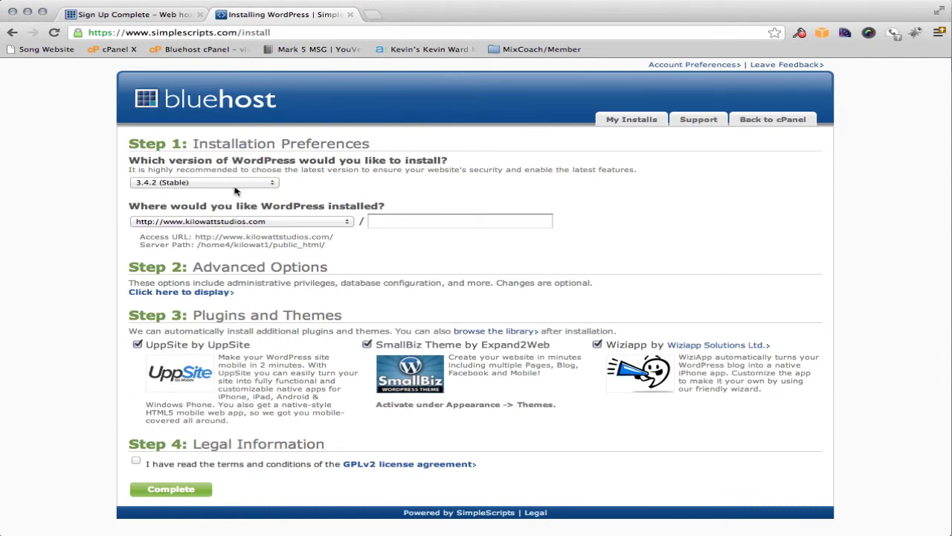
click(199, 182)
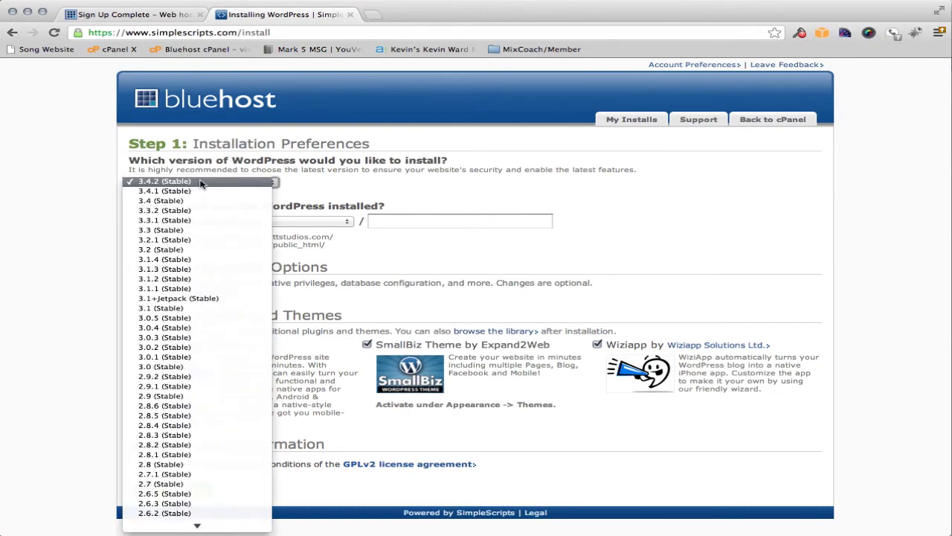
click(310, 166)
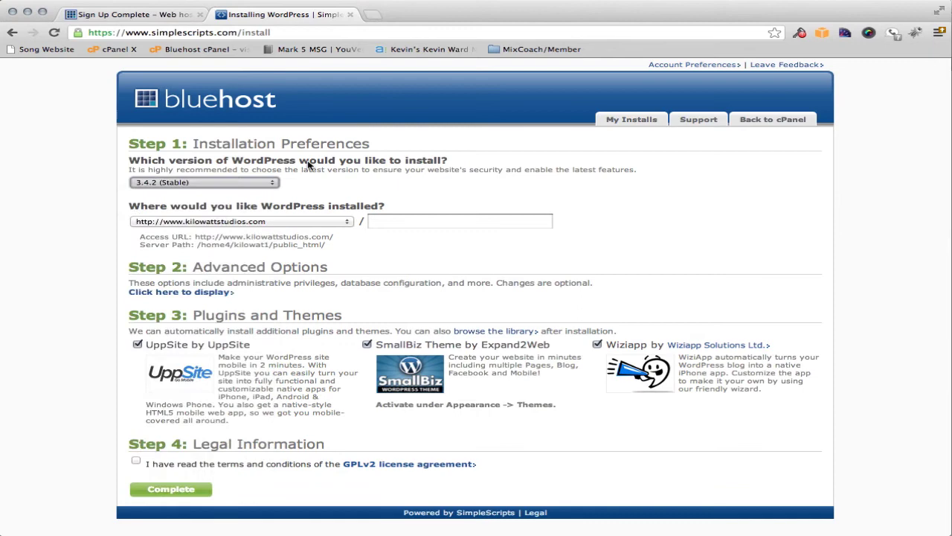
click(182, 184)
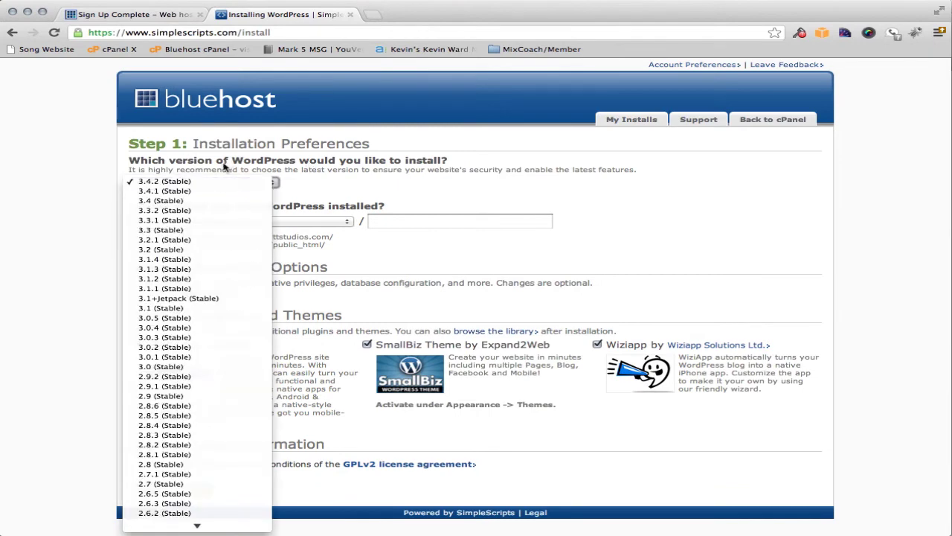
click(186, 182)
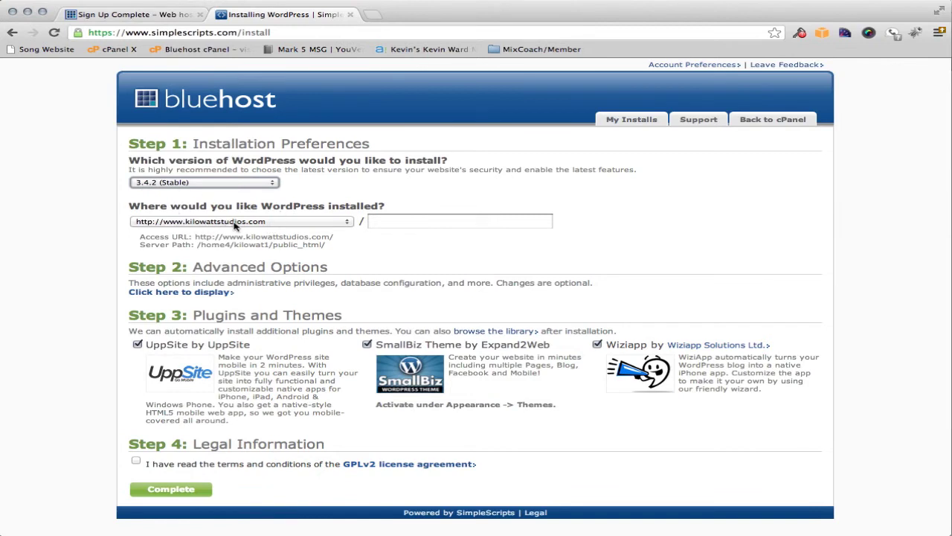
click(394, 222)
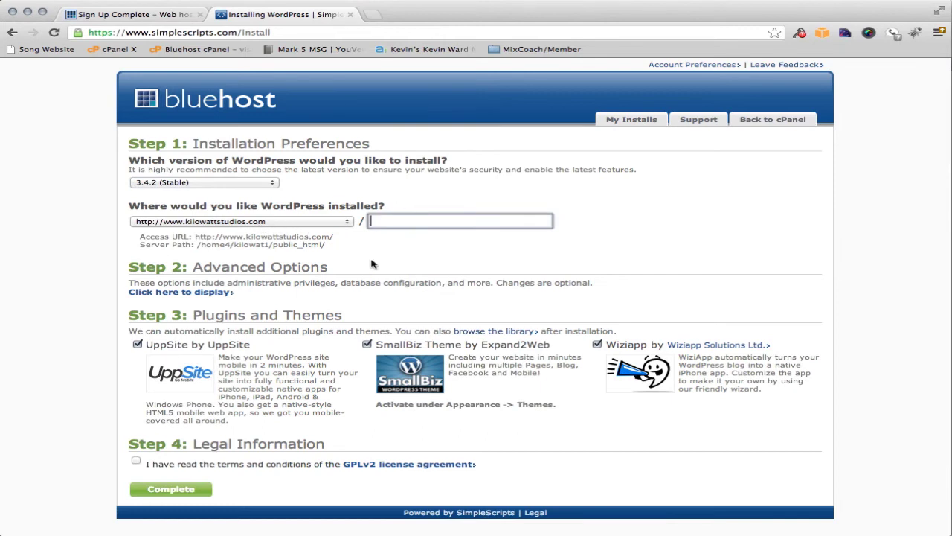
Untick the UppSite, SmallBiz and Wiziapp add-ons and accept the GPLv2 licence terms
scroll(235, 315, down, 1)
scroll(235, 314, up, 1)
click(138, 344)
click(367, 346)
click(597, 346)
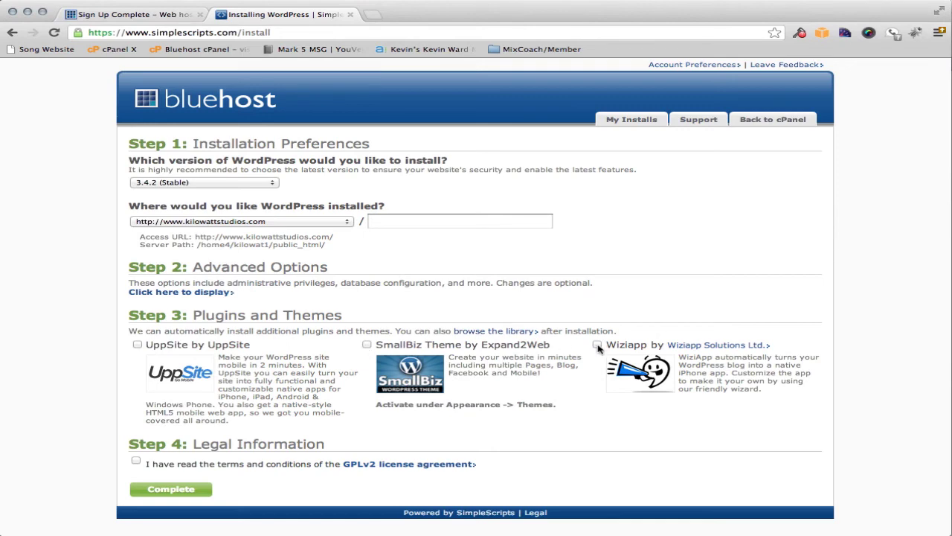
scroll(554, 396, down, 1)
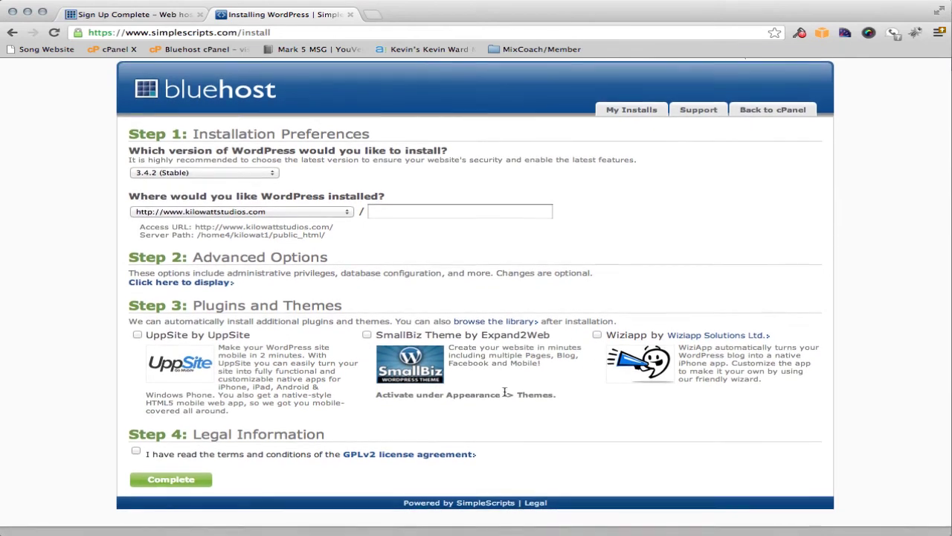
scroll(505, 392, down, 1)
click(135, 443)
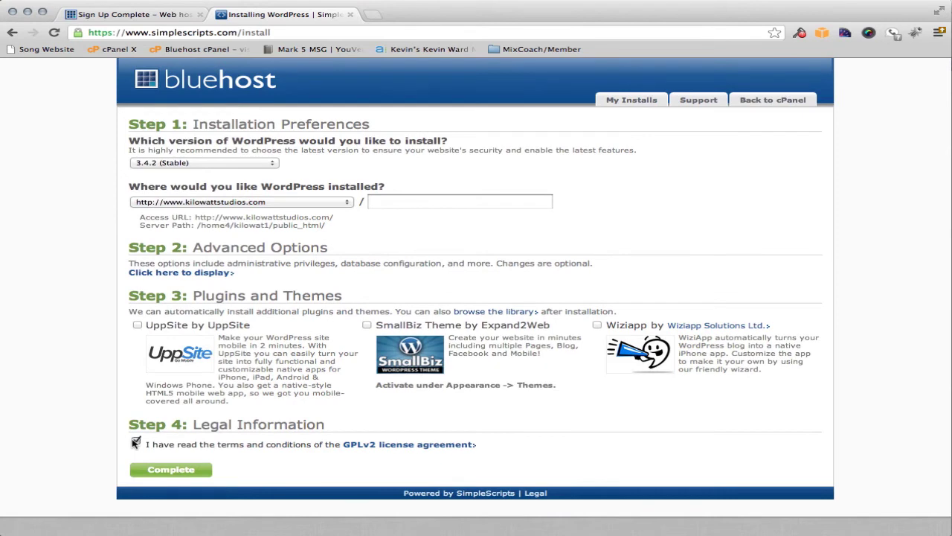
Complete the WordPress 3.4.2 install, select the generated admin password, and open kilowattstudios.com
click(184, 473)
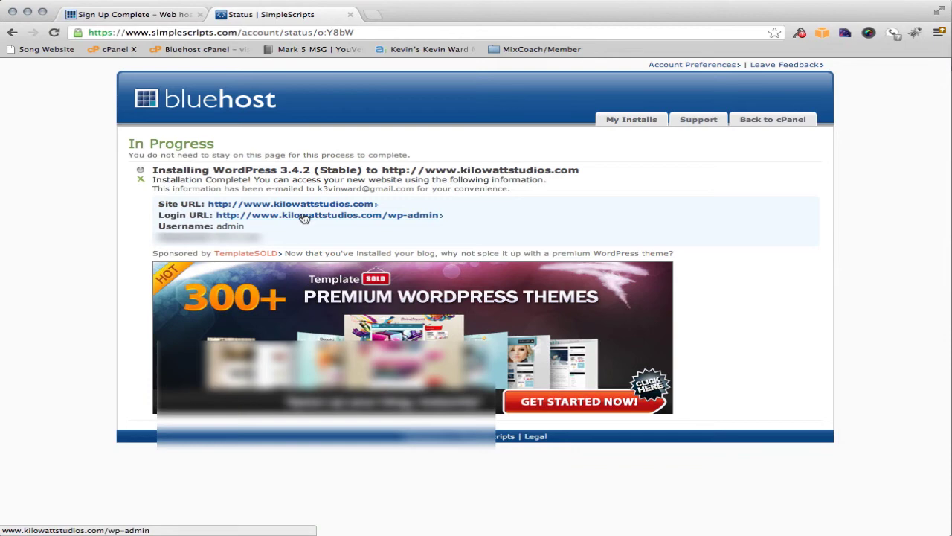
drag(274, 238, 216, 237)
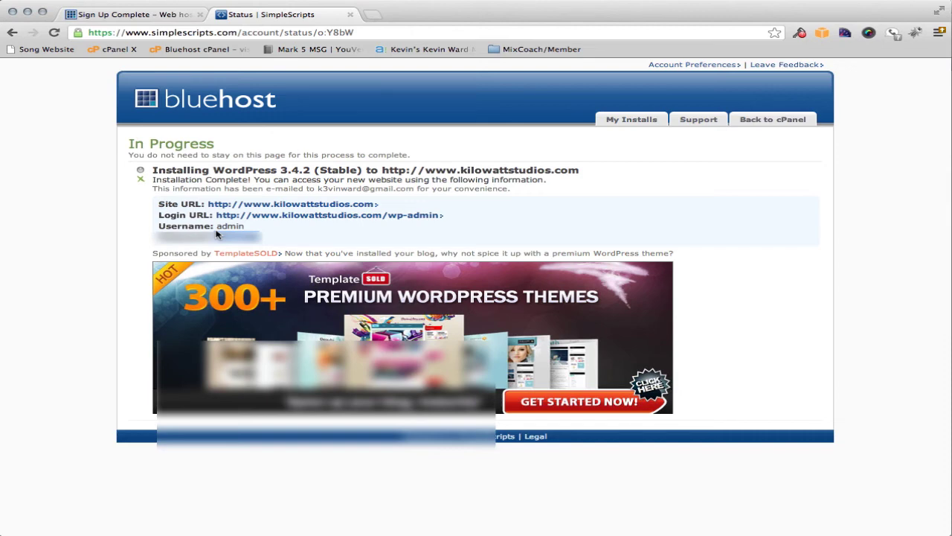
click(302, 205)
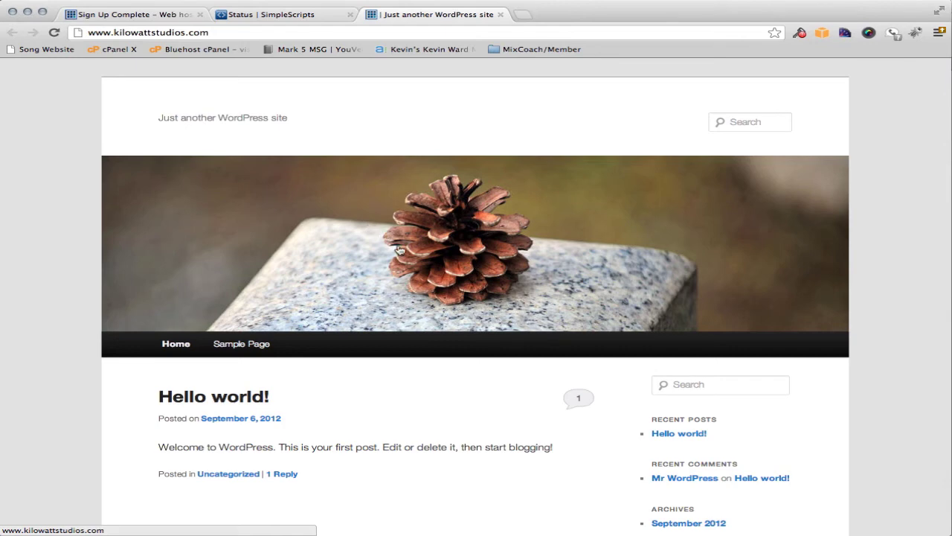
Log in to the kilowattstudios.com dashboard with the admin account, Remember Me ticked
scroll(450, 256, down, 4)
scroll(455, 258, up, 2)
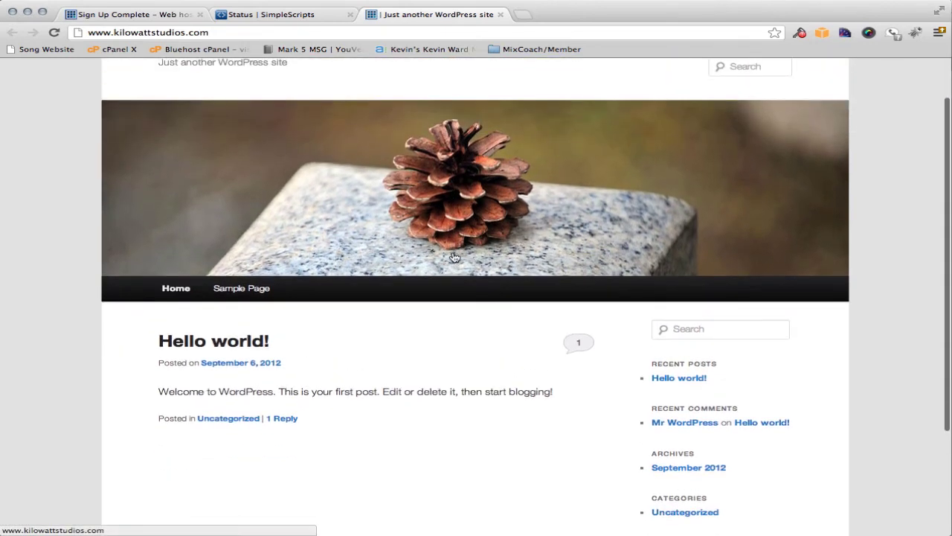
scroll(453, 257, down, 5)
scroll(454, 257, up, 7)
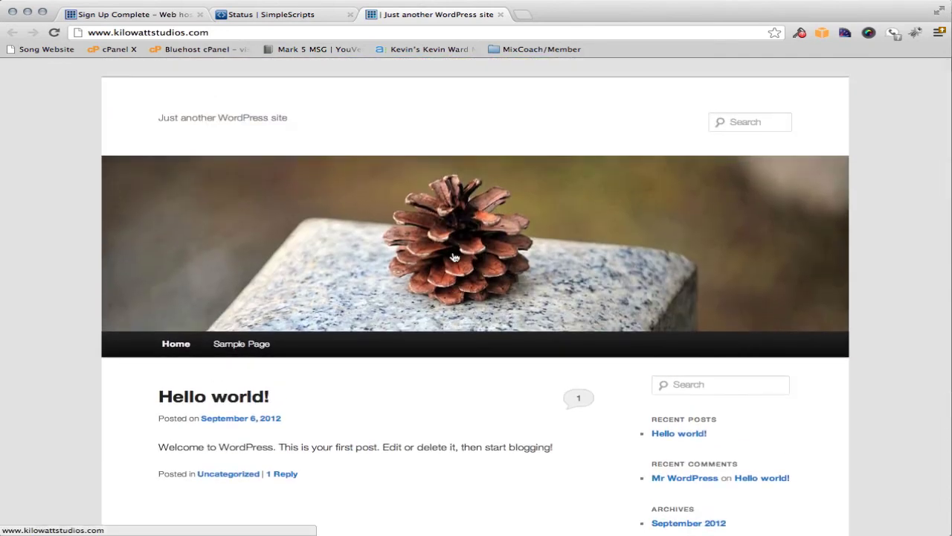
scroll(454, 257, down, 7)
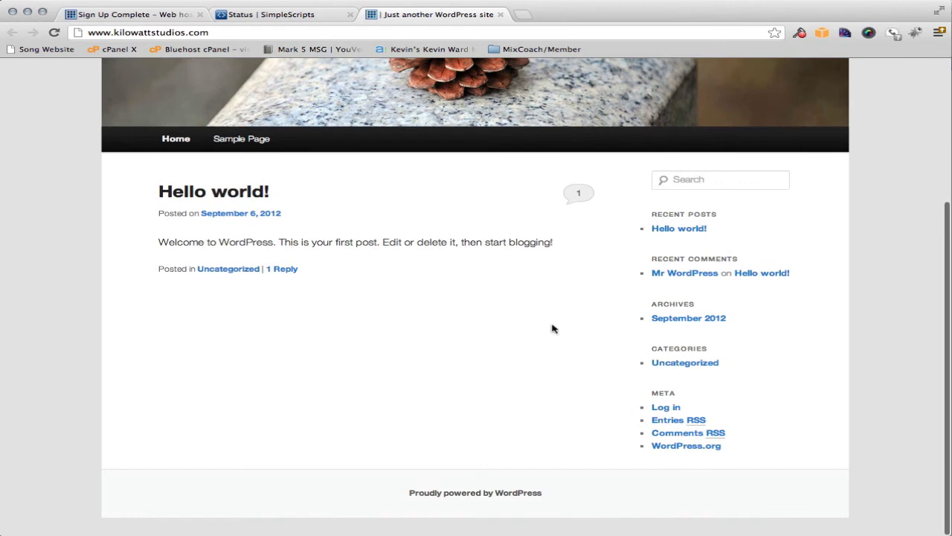
click(664, 410)
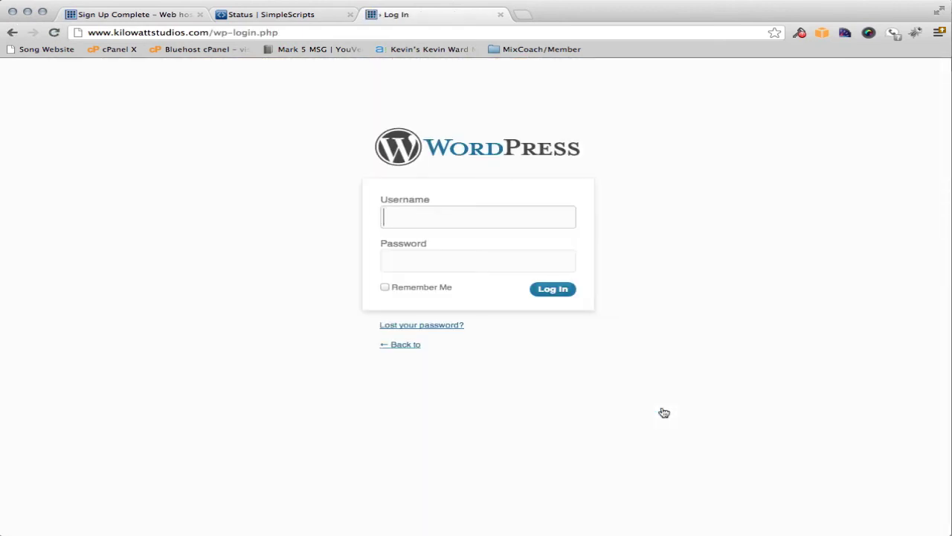
text(ad)
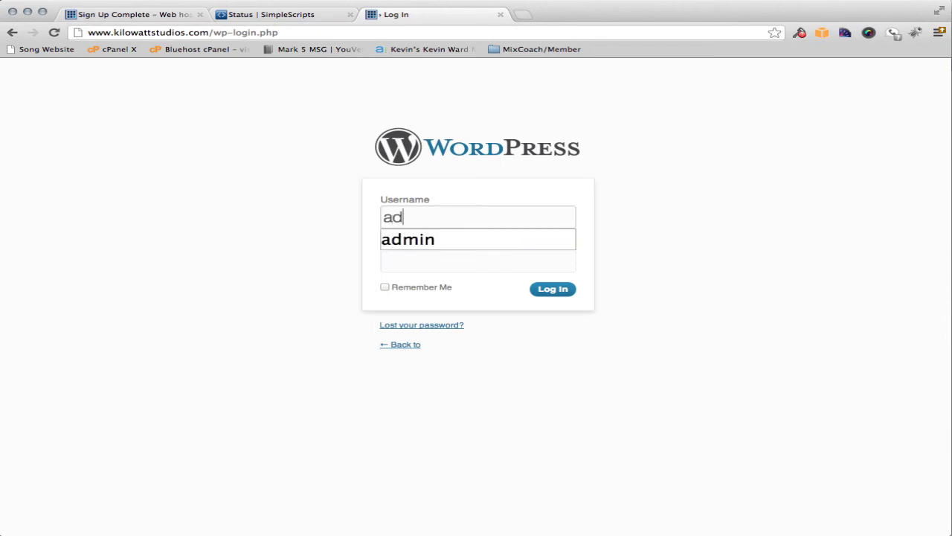
text(min)
key(Tab)
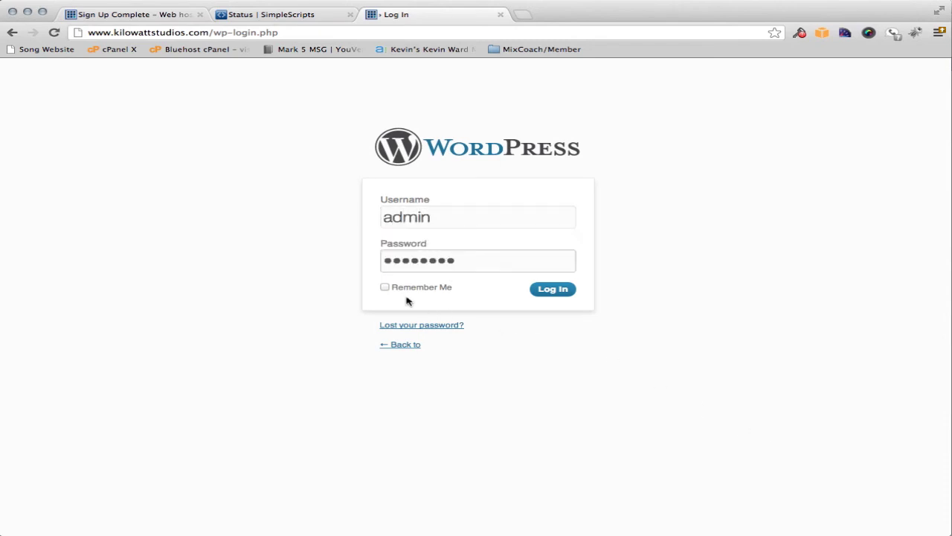
click(385, 287)
click(554, 292)
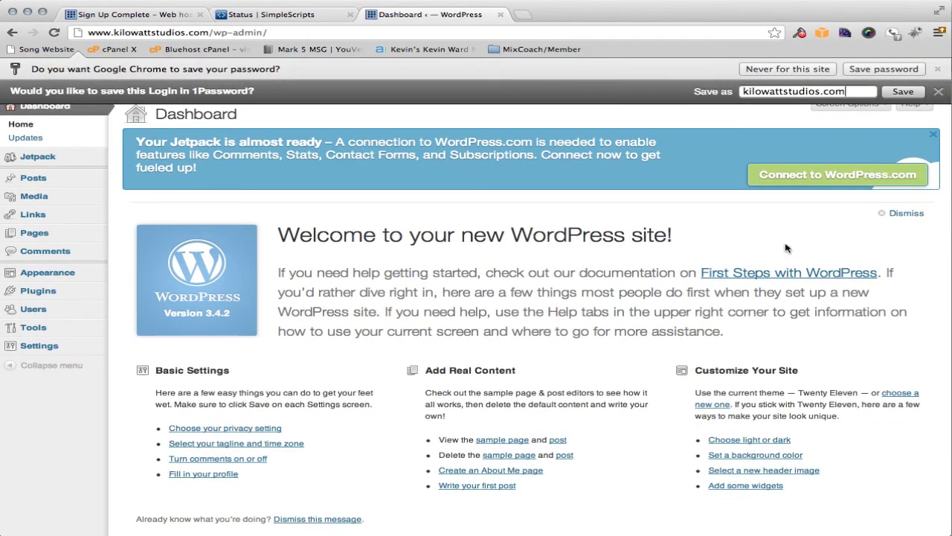
Dismiss the 1Password bar and create a blank post via Posts > Add New
click(939, 92)
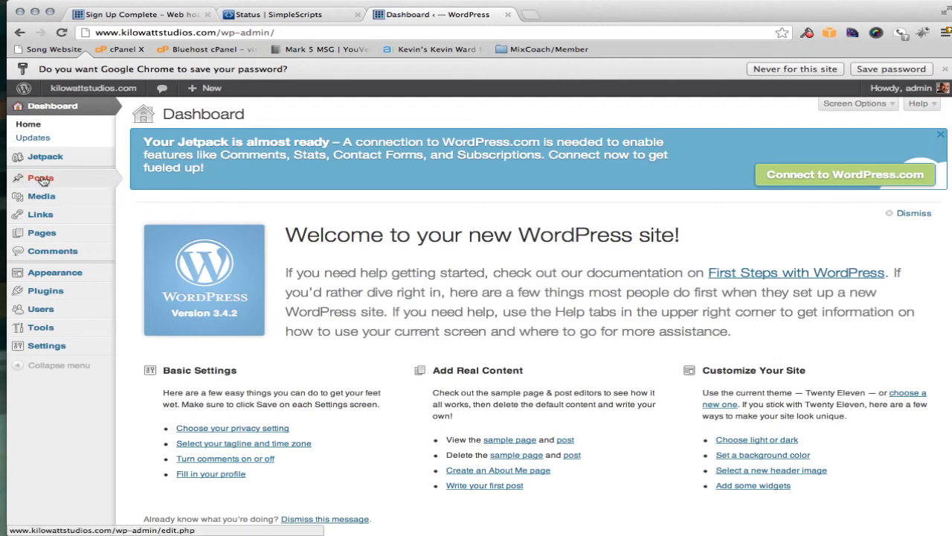
mouse_move(44, 181)
click(150, 192)
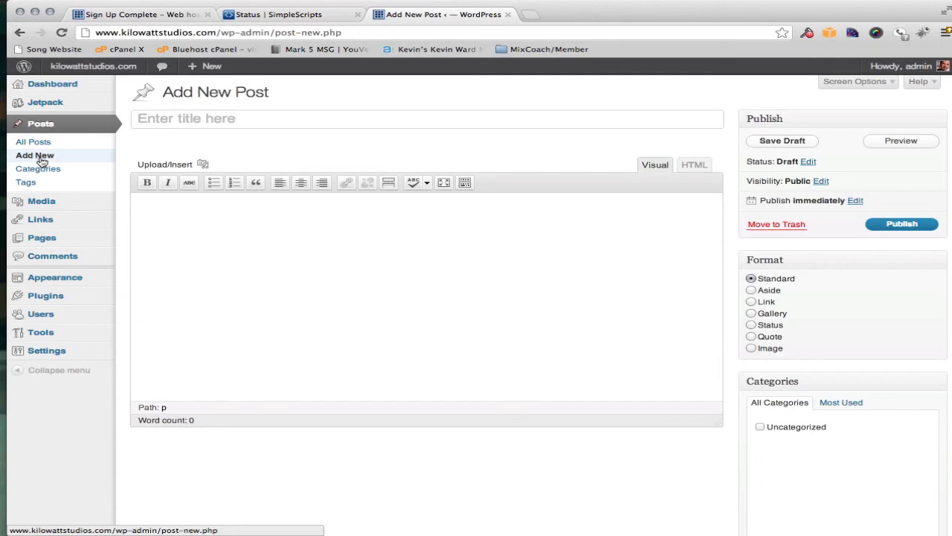
mouse_move(42, 243)
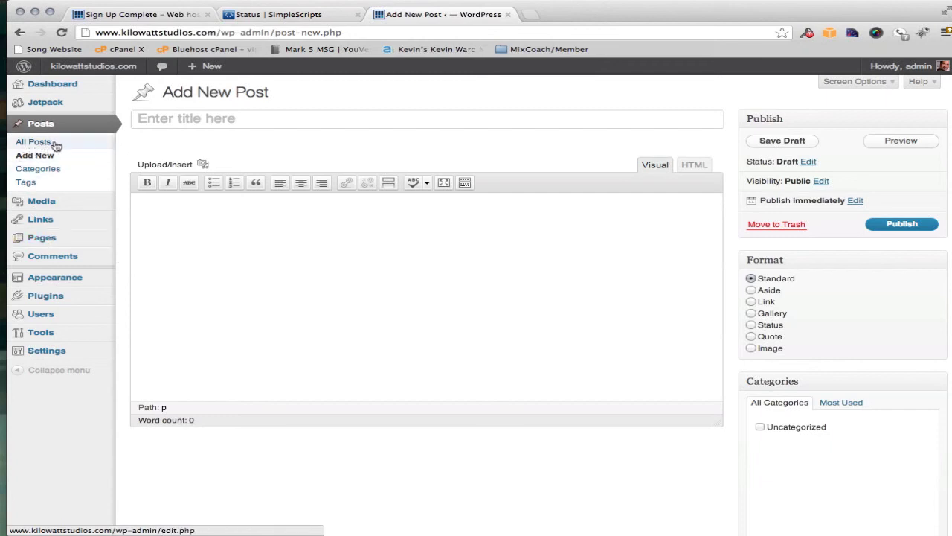
Publish 'Welcome to my new studio website' with body 'Glad you are here. Stay tuned for some cool recording packages.'
click(201, 121)
text(Welcome to my new studio website)
click(152, 229)
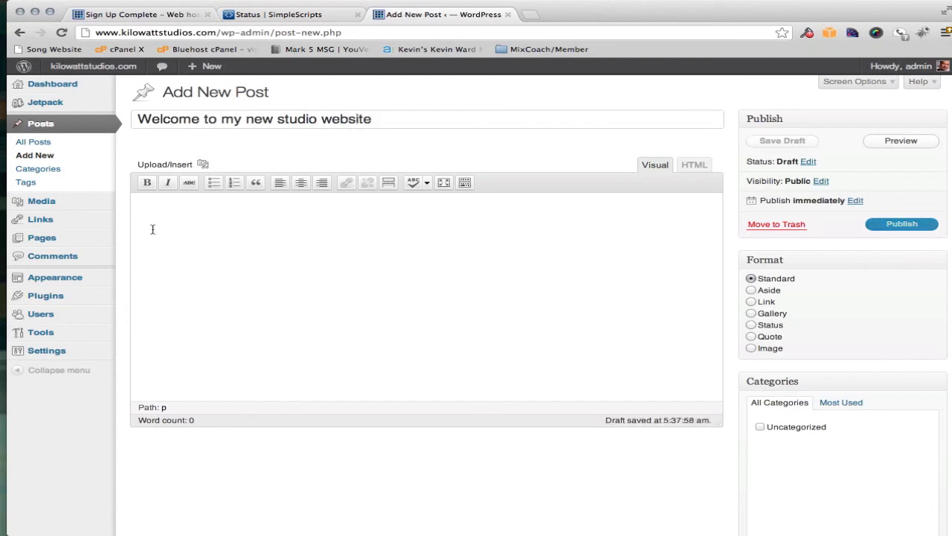
text(Glad you are here.  Stay tuned for some cool recording packages.)
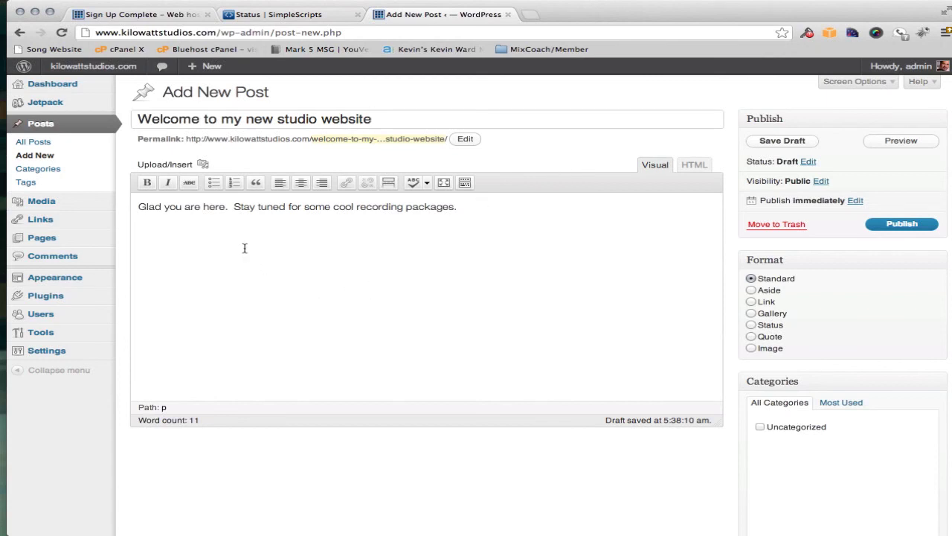
click(901, 225)
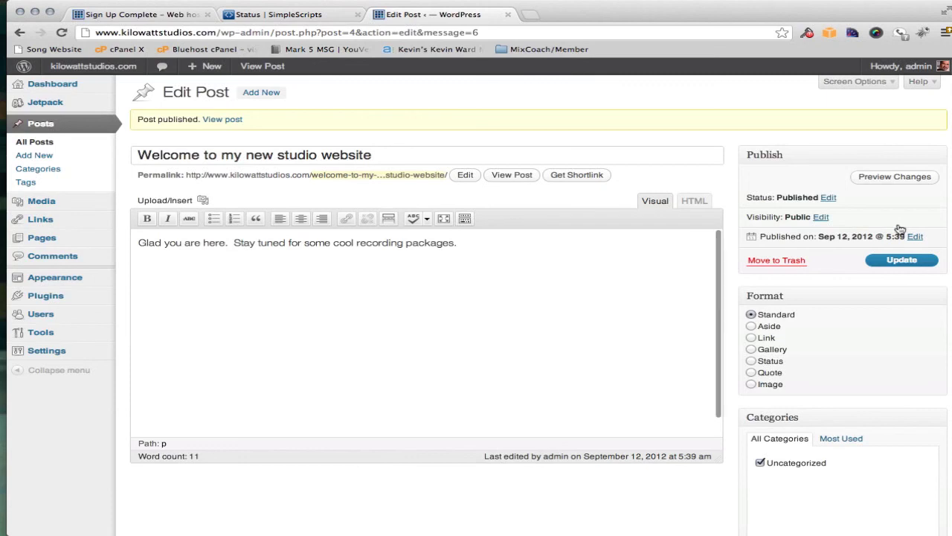
Visit the live kilowattstudios.com homepage and scroll through the new post above Hello world!
mouse_move(93, 67)
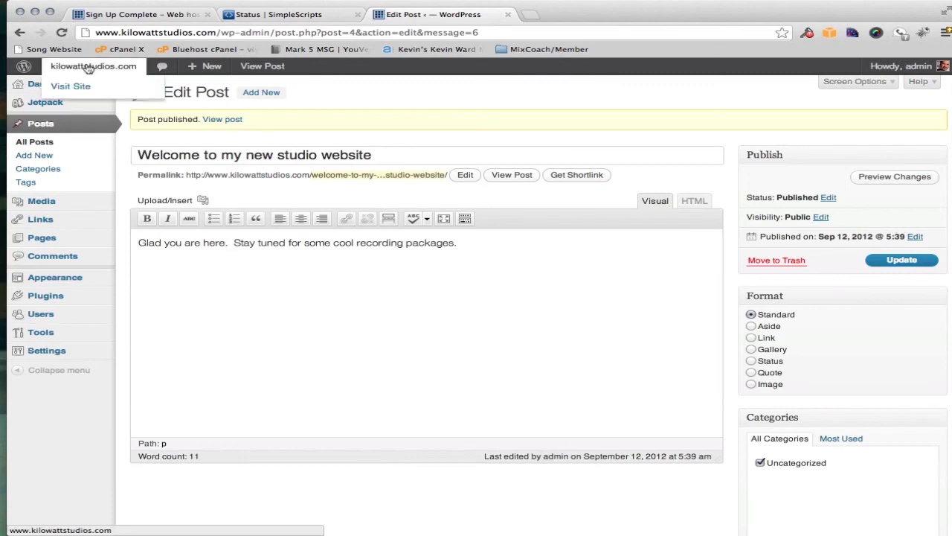
click(74, 87)
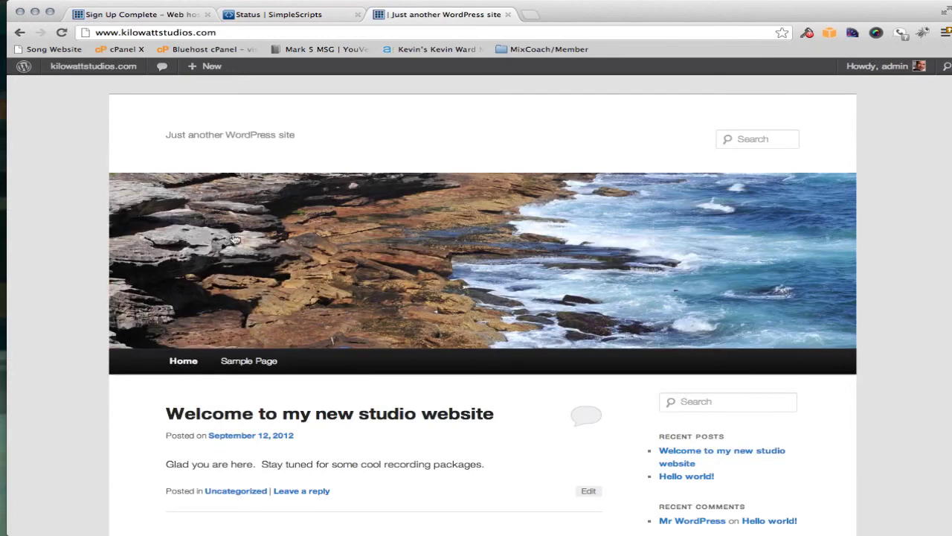
scroll(233, 238, down, 5)
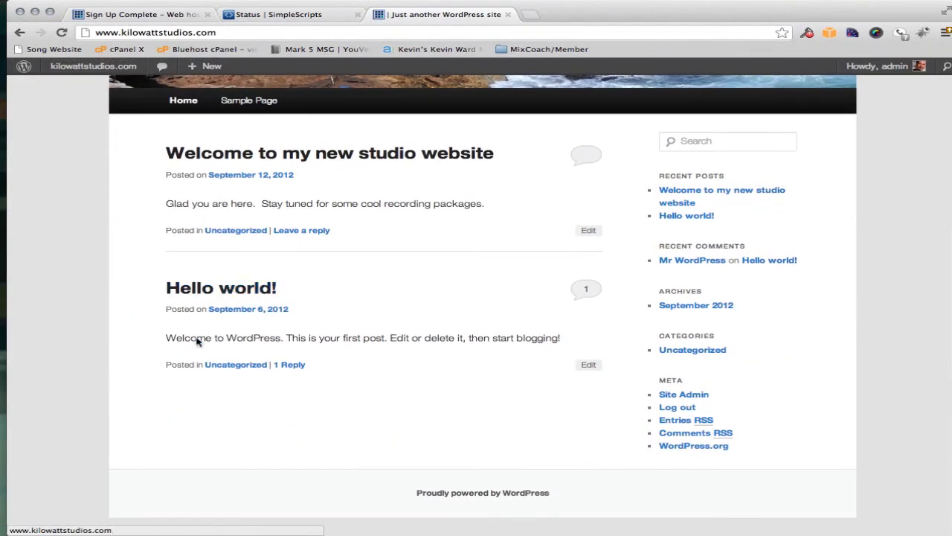
scroll(347, 322, up, 2)
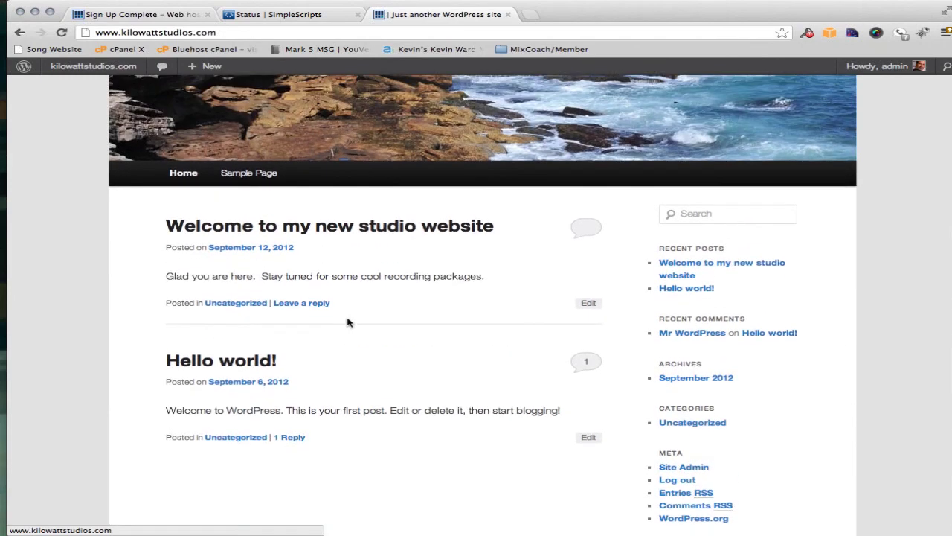
scroll(347, 322, down, 2)
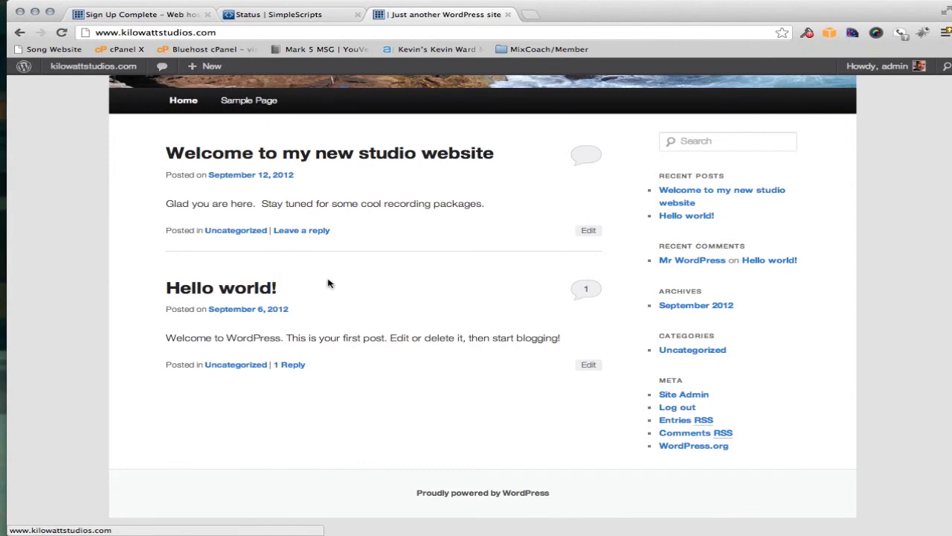
scroll(379, 290, up, 2)
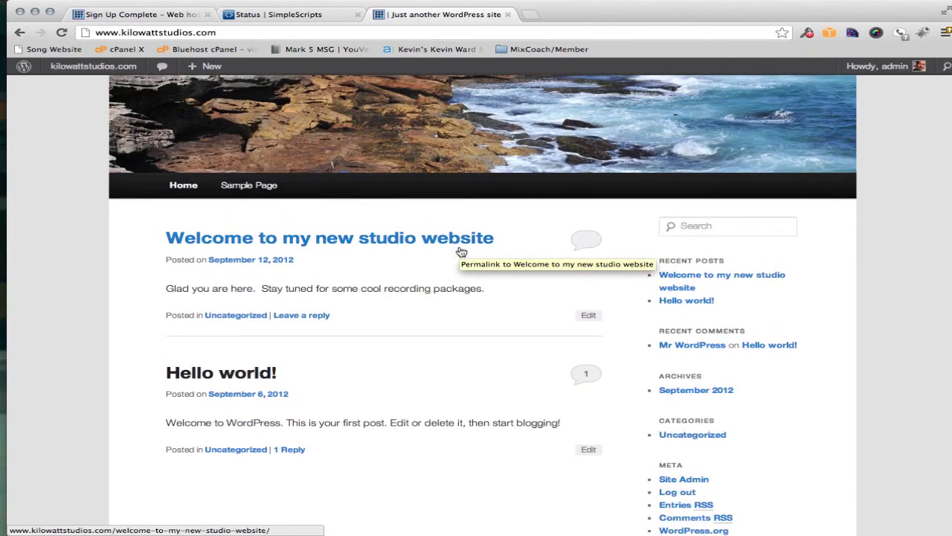
scroll(462, 252, up, 4)
scroll(462, 253, down, 6)
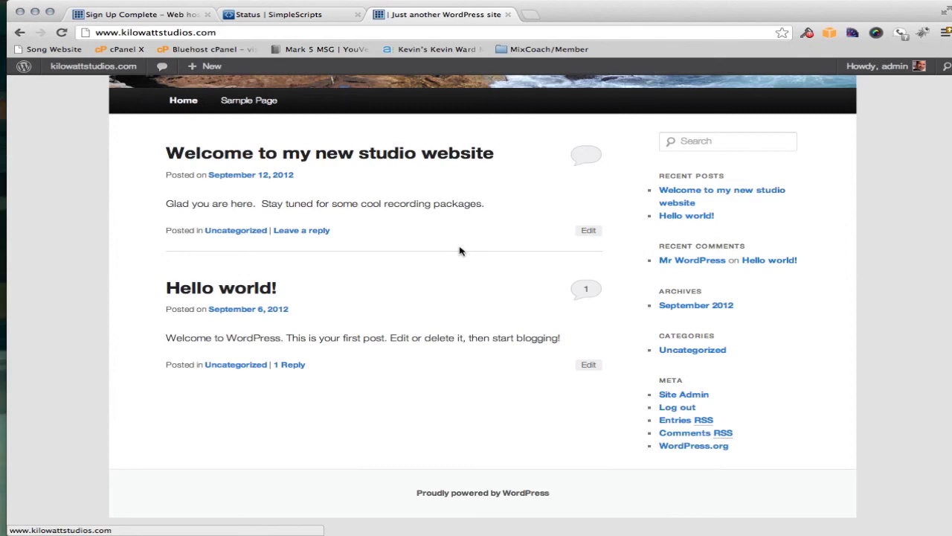
scroll(459, 251, up, 6)
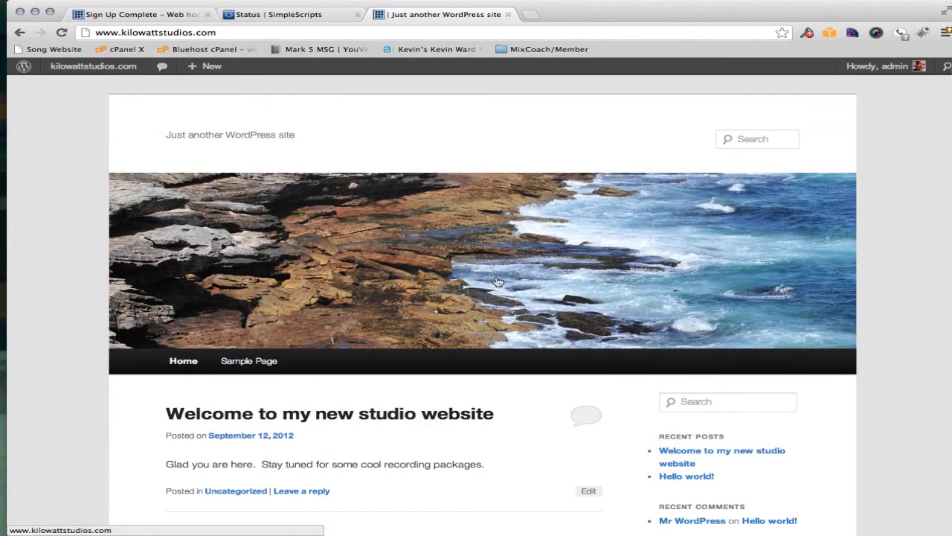
scroll(498, 282, down, 4)
scroll(498, 282, down, 2)
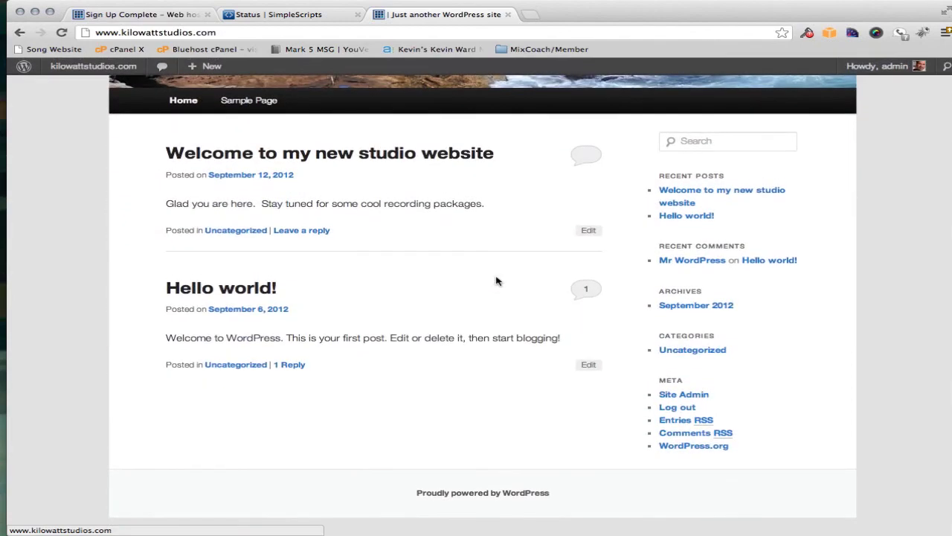